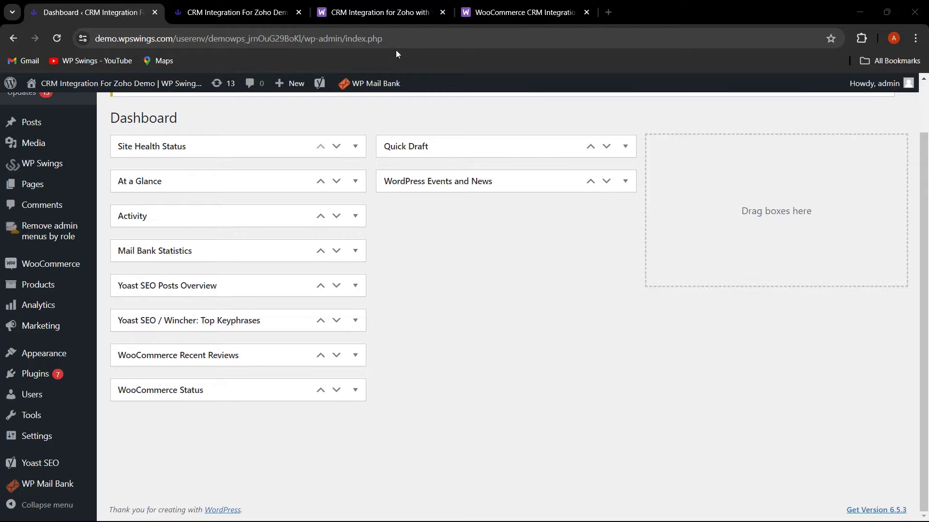
- Review the CRM Integration For Zoho product page on the WooCommerce marketplace
click(389, 12)
scroll(474, 175, down, 1)
scroll(256, 181, up, 1)
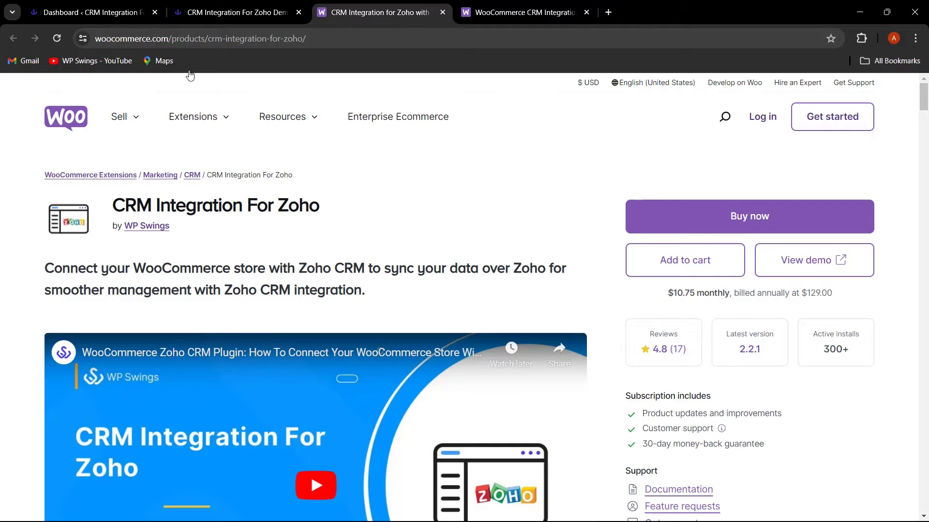
- Return to the WordPress admin and open the form for uploading a plugin in .zip format
click(89, 13)
mouse_move(37, 382)
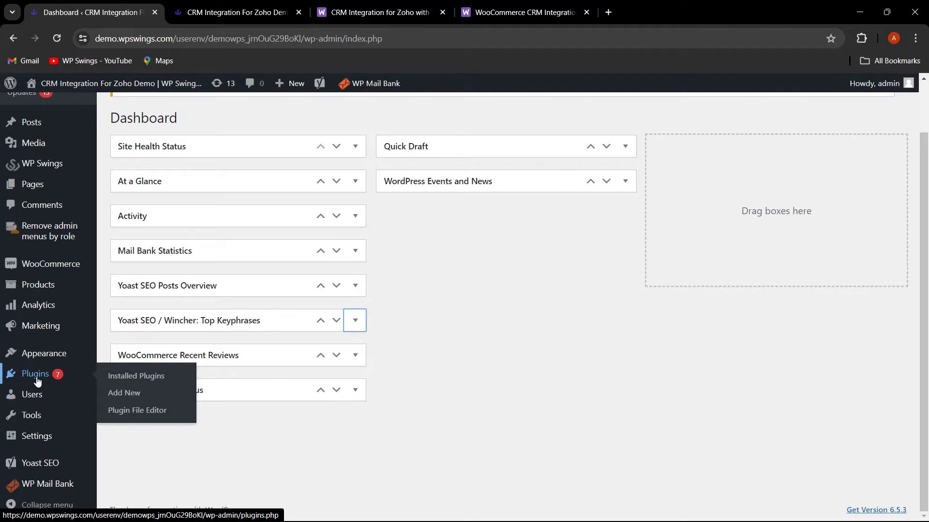
click(127, 392)
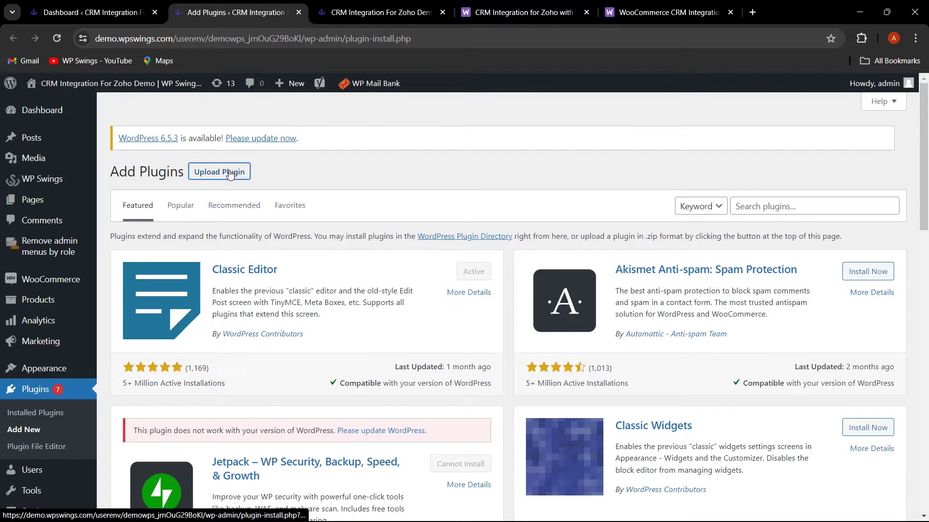
click(229, 174)
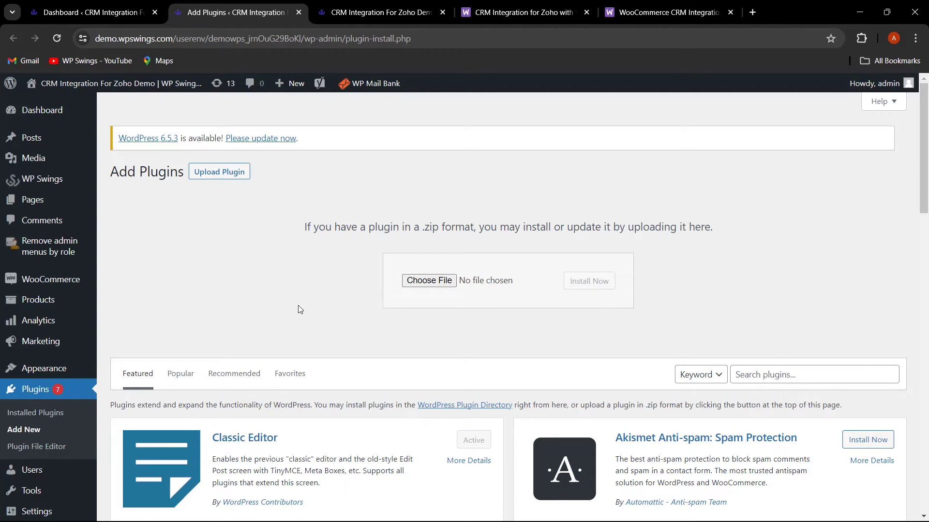
- Look for CRM Integration For Zoho among the site's installed plugins
click(53, 416)
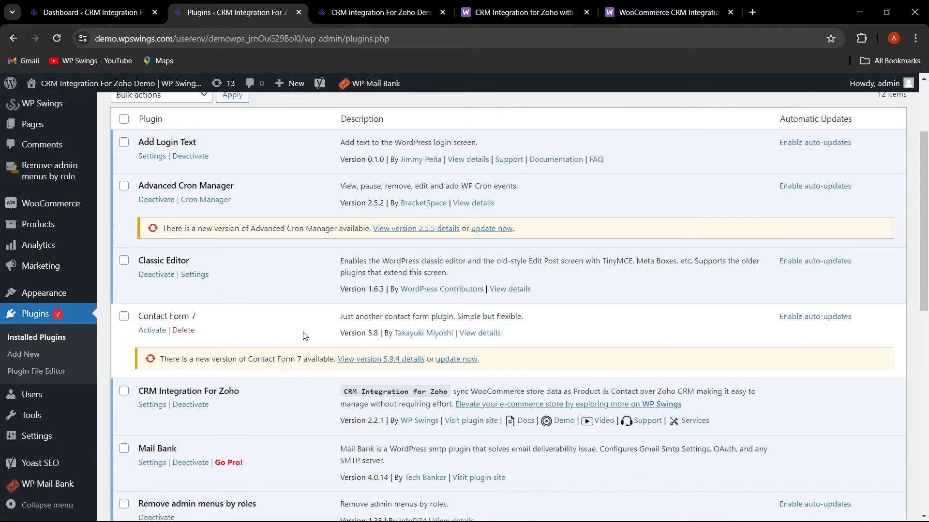
scroll(273, 348, down, 1)
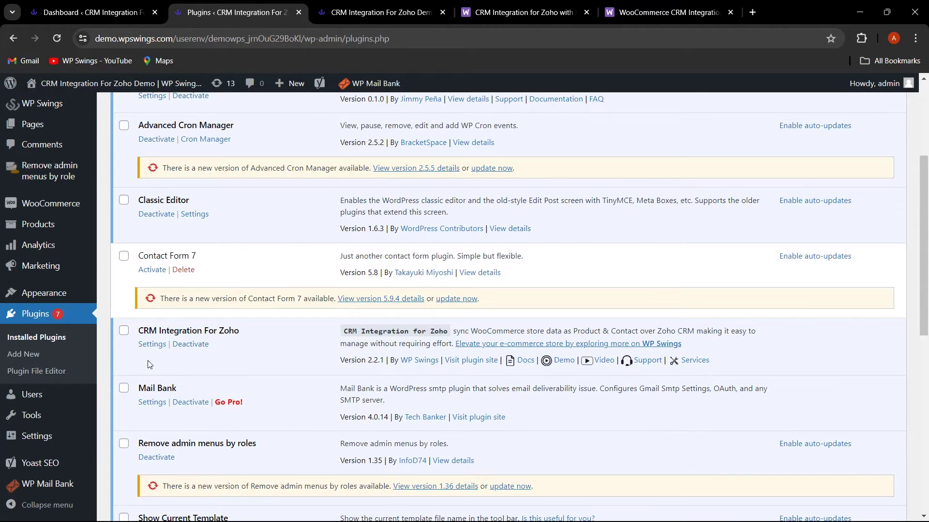
scroll(154, 353, up, 4)
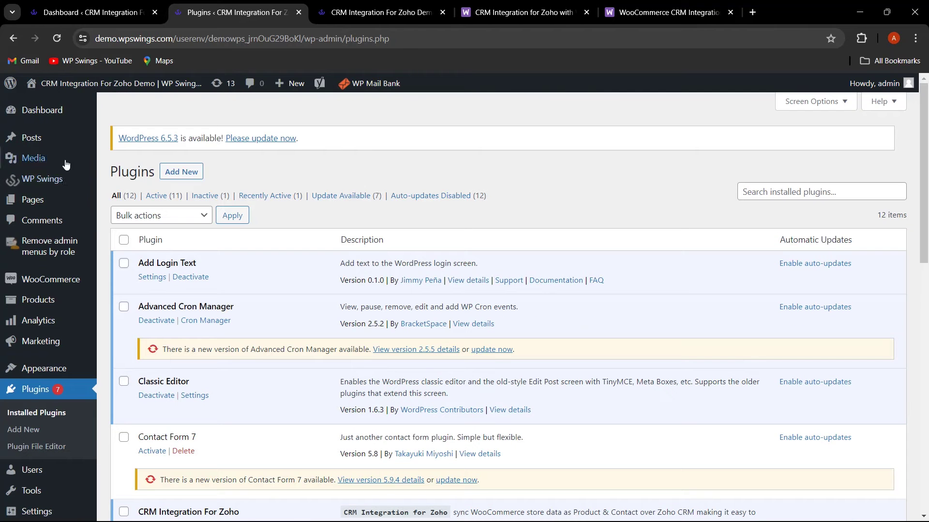
- Start the CRM connect – Zoho account setup and request login authorization with India (.in) as the Zoho domain
mouse_move(53, 186)
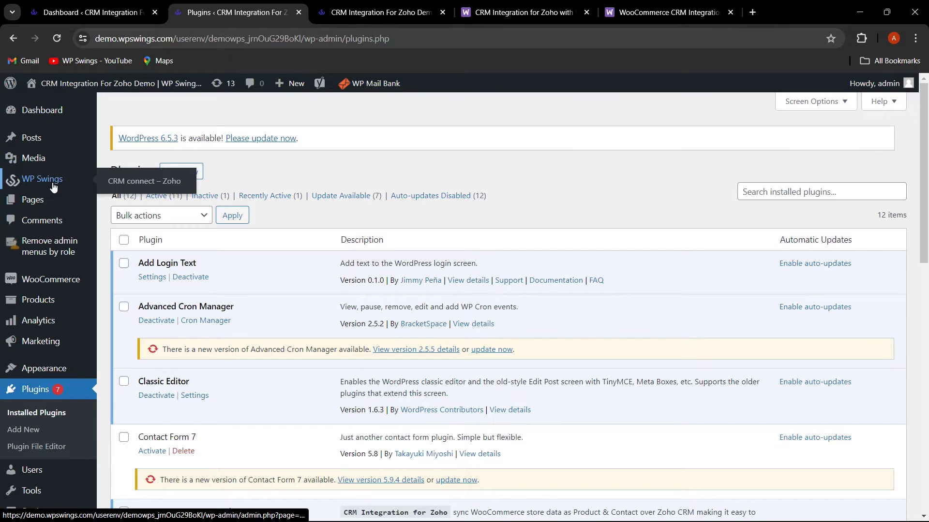
click(146, 192)
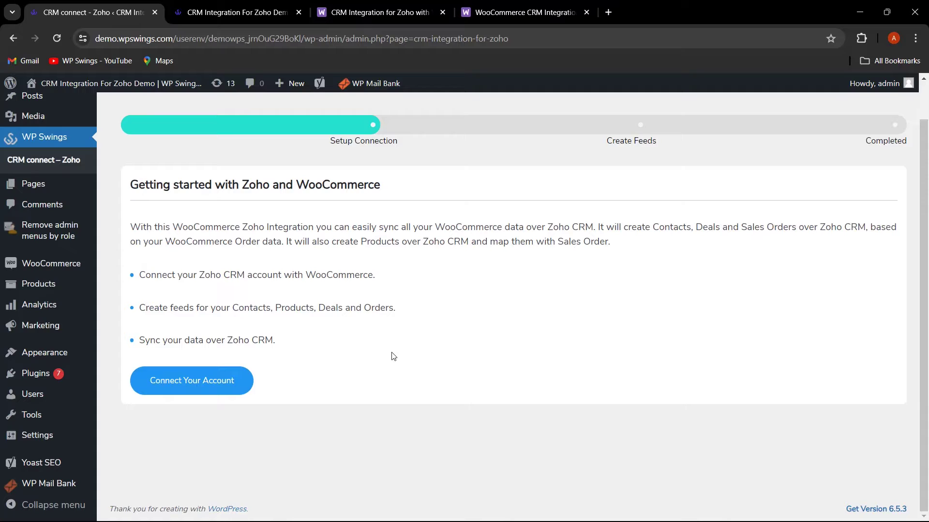
click(225, 392)
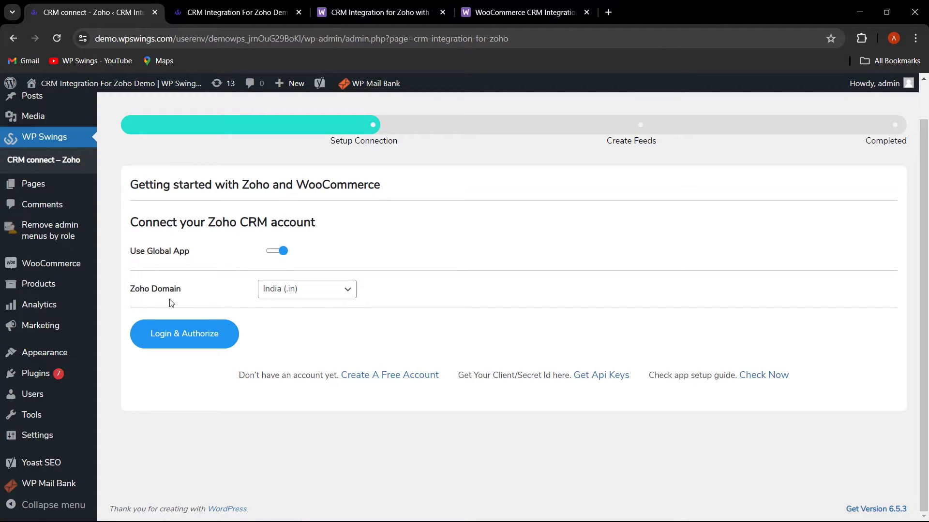
click(317, 295)
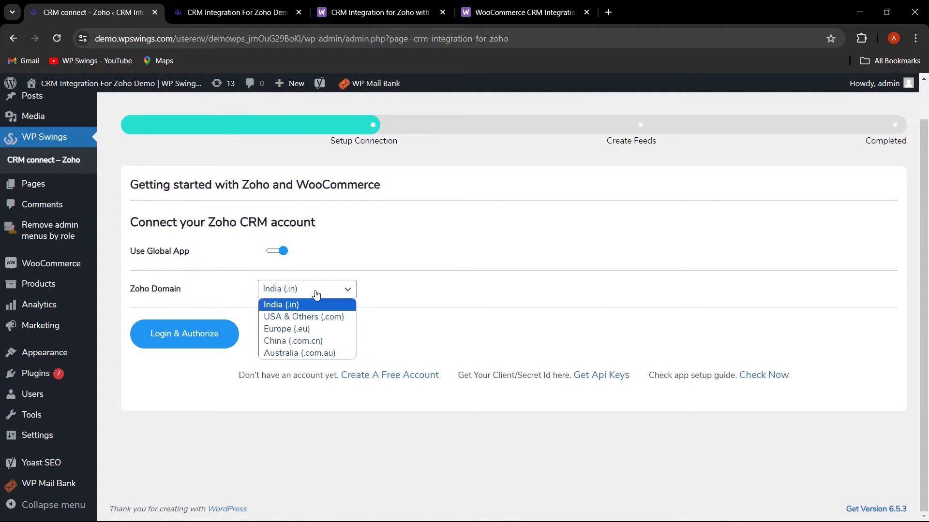
click(414, 330)
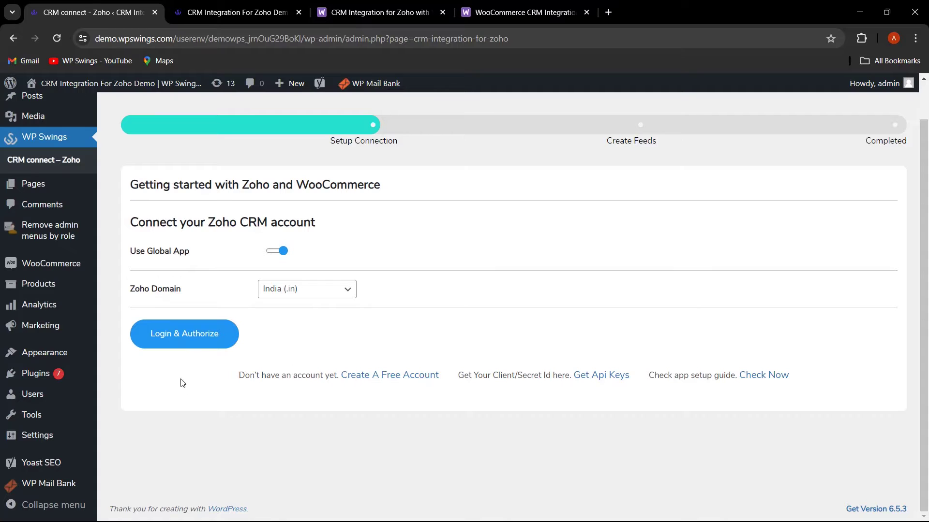
click(184, 338)
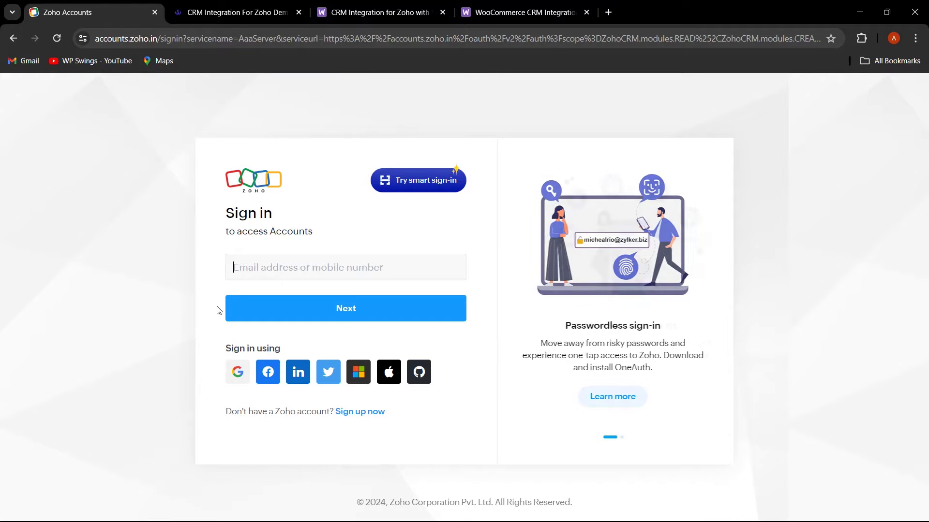
- Sign in to Zoho with the account e-mail and password, and grant WP Swings App access to the CRM data
key(ctrl+v)
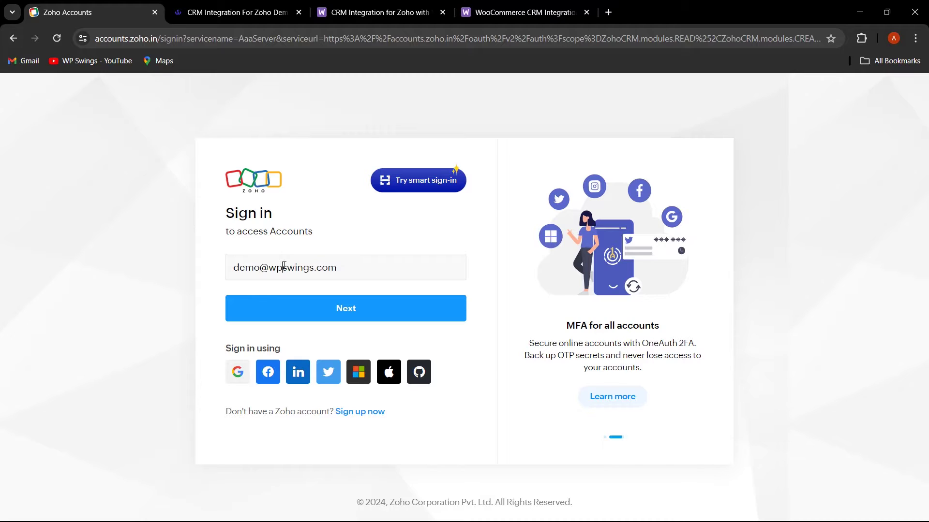
click(367, 313)
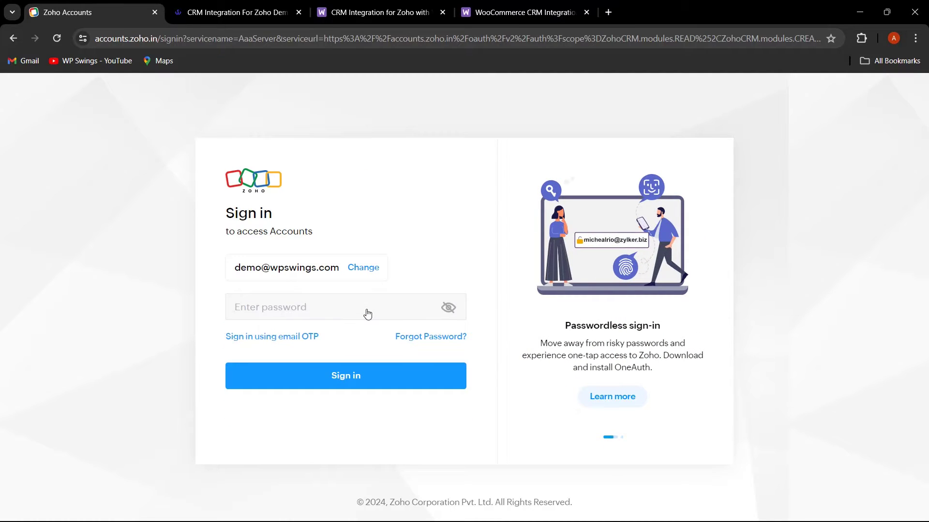
key(ctrl+v)
click(360, 382)
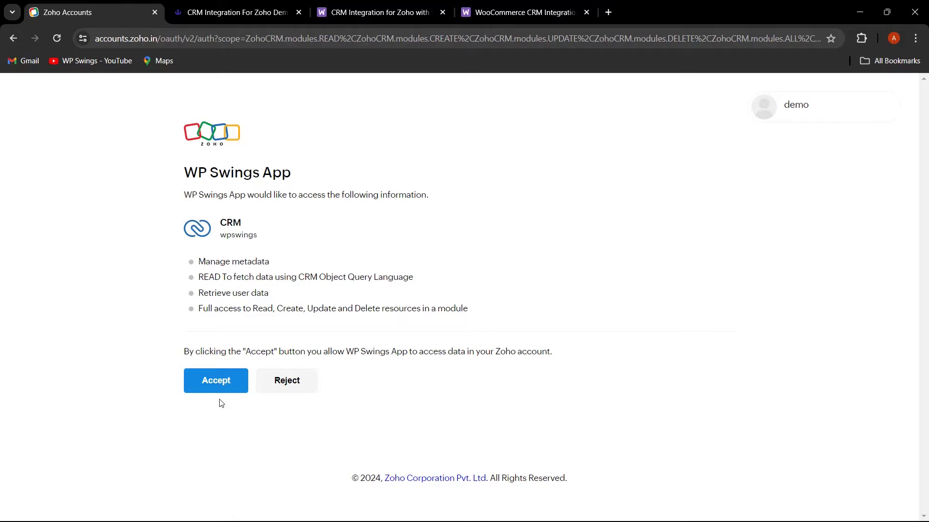
click(225, 387)
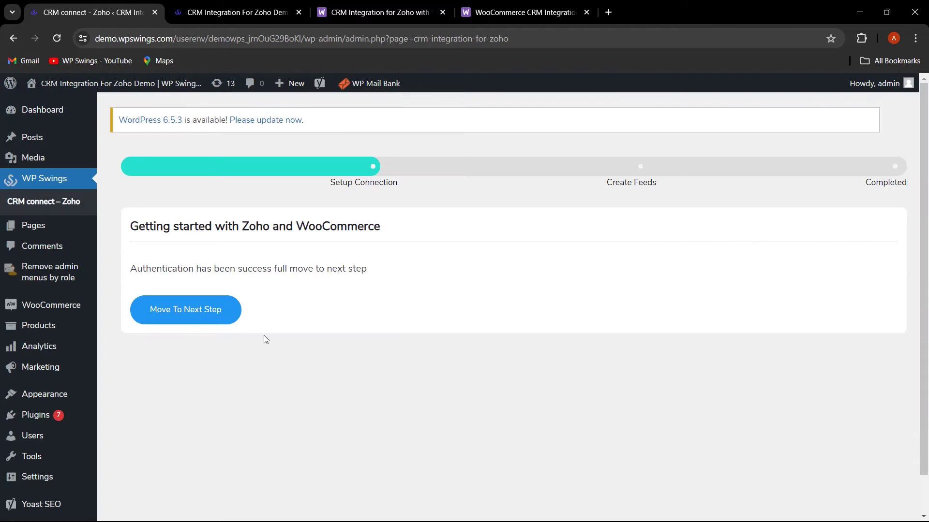
- Create the four default feeds, complete the setup wizard and open the plugin's dashboard
scroll(264, 335, down, 1)
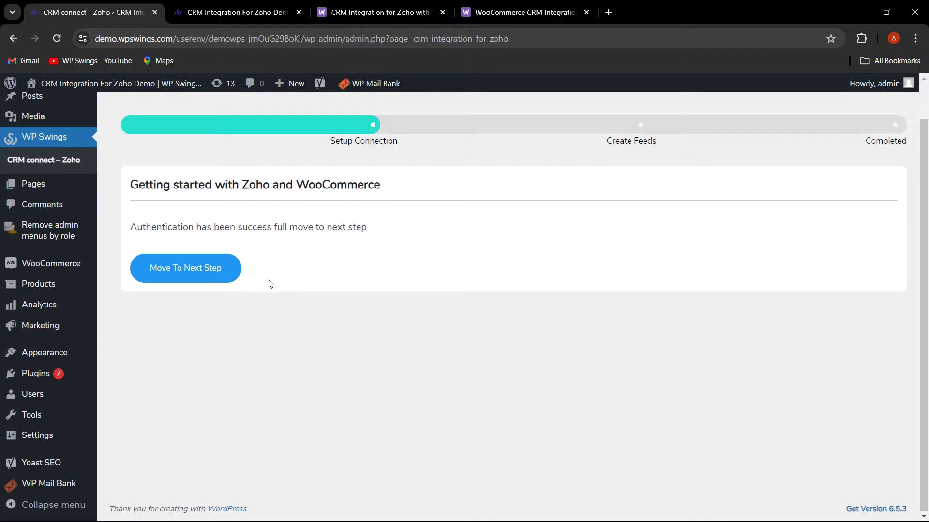
click(208, 276)
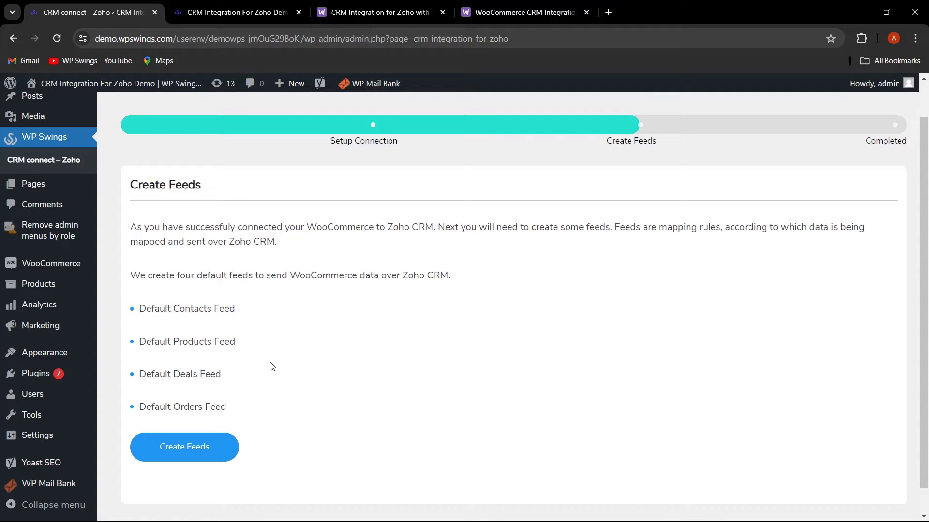
click(212, 452)
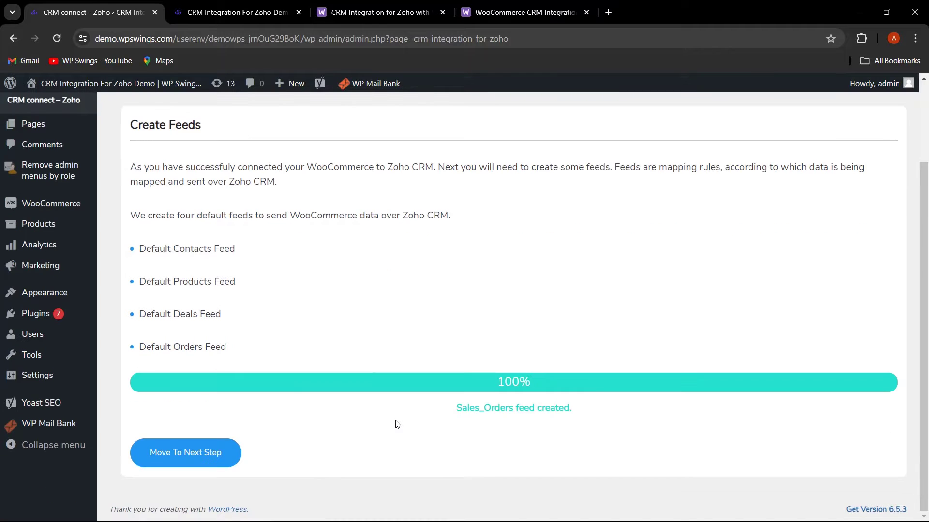
click(217, 457)
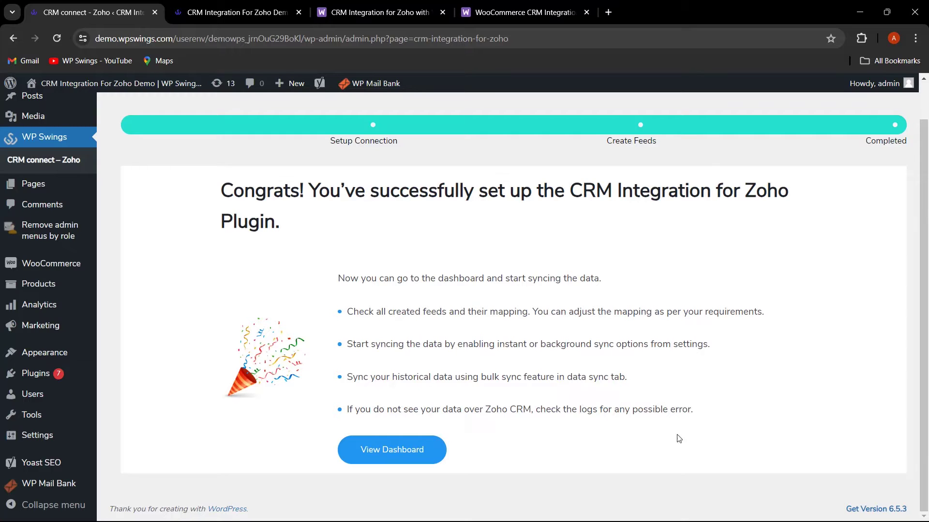
click(405, 454)
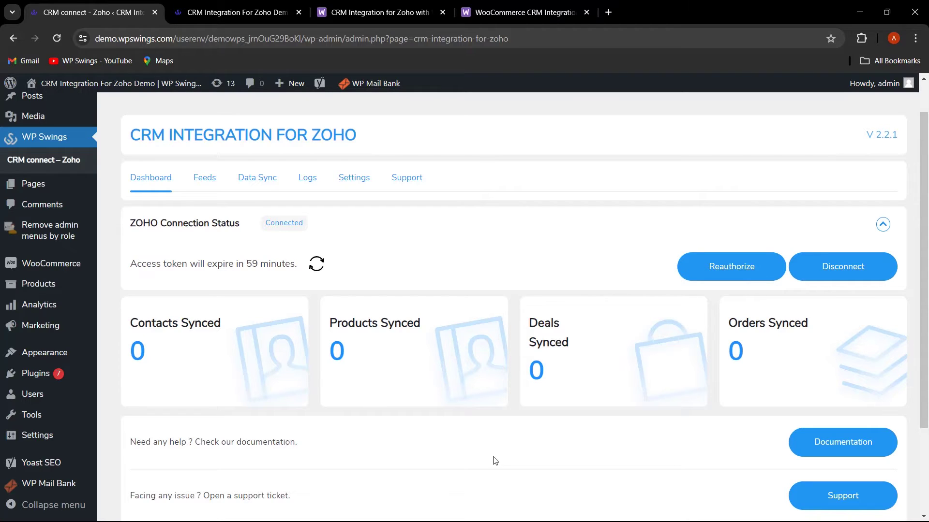
- Enable Instant sync in the Zoho integration settings and save them
click(359, 187)
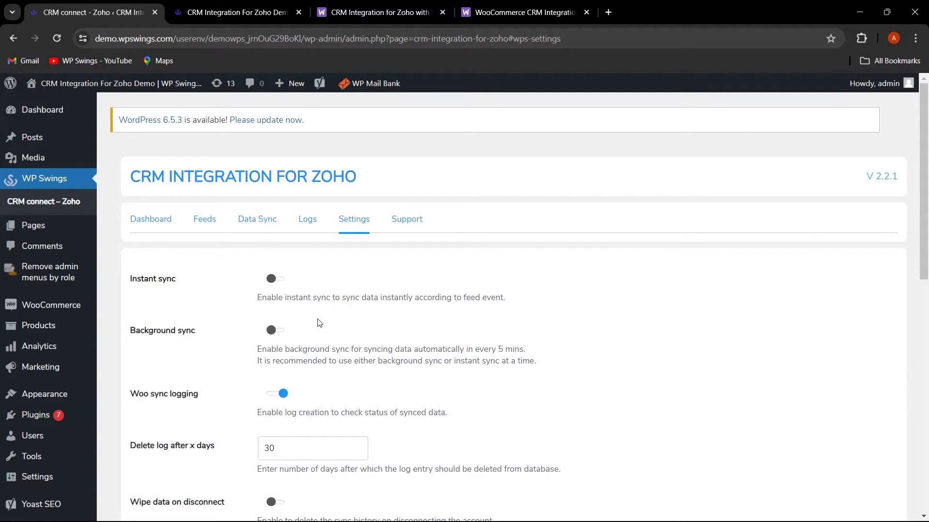
click(281, 280)
scroll(328, 380, down, 12)
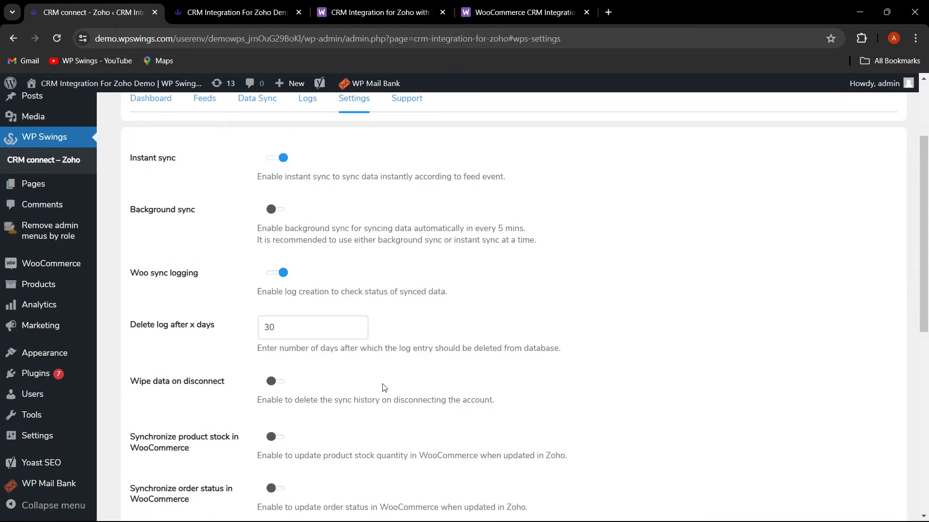
click(204, 454)
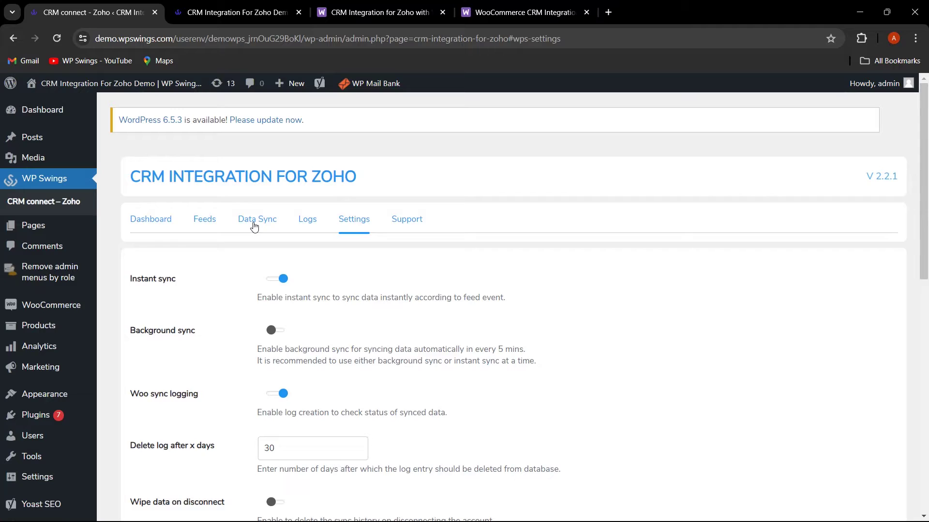
- Run a bulk data sync of Products using the Default Products Feed and dismiss the completion dialog
click(254, 227)
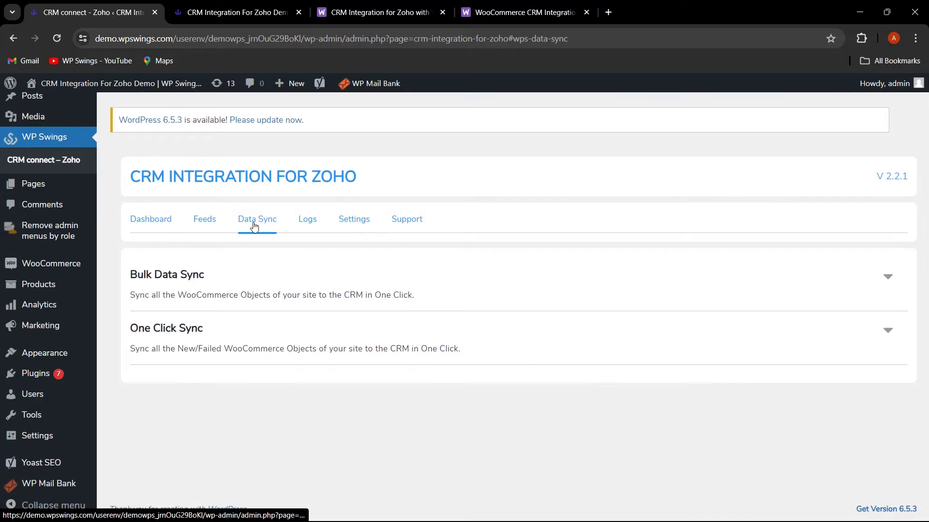
click(888, 279)
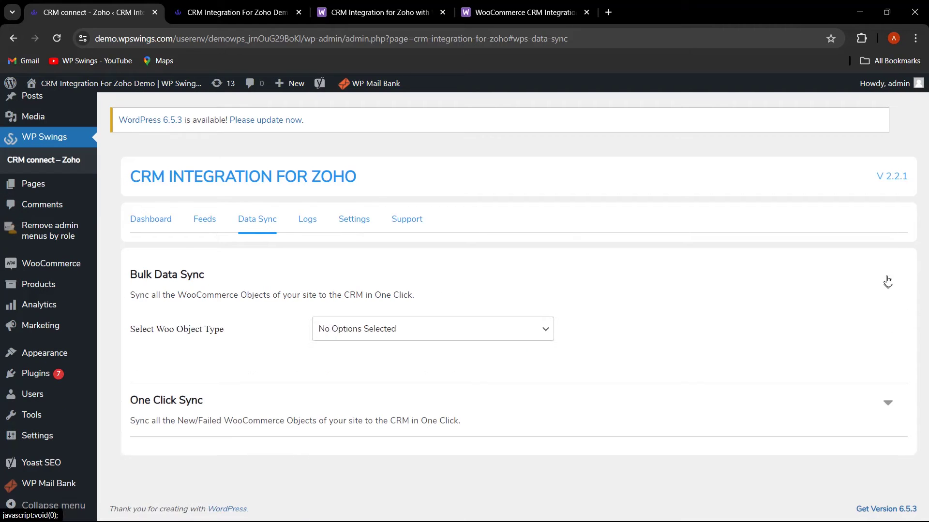
click(441, 331)
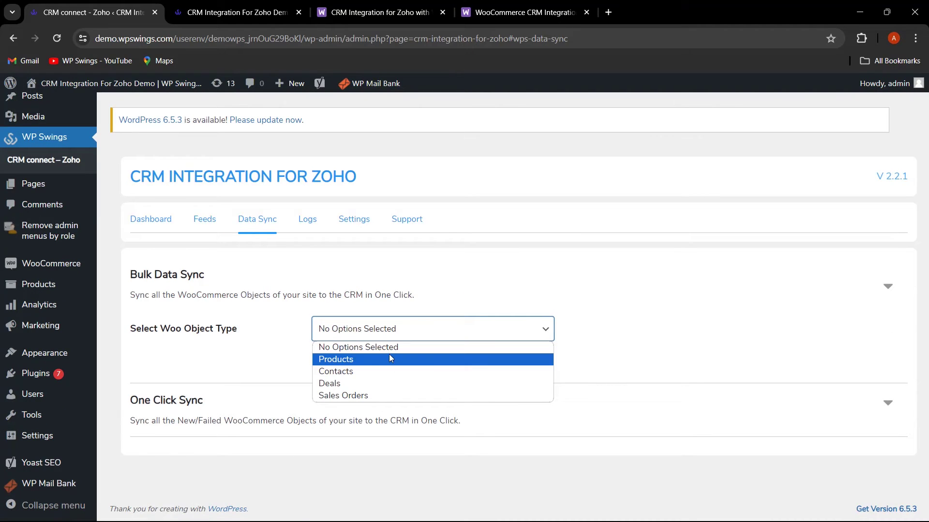
click(389, 359)
click(382, 367)
click(367, 398)
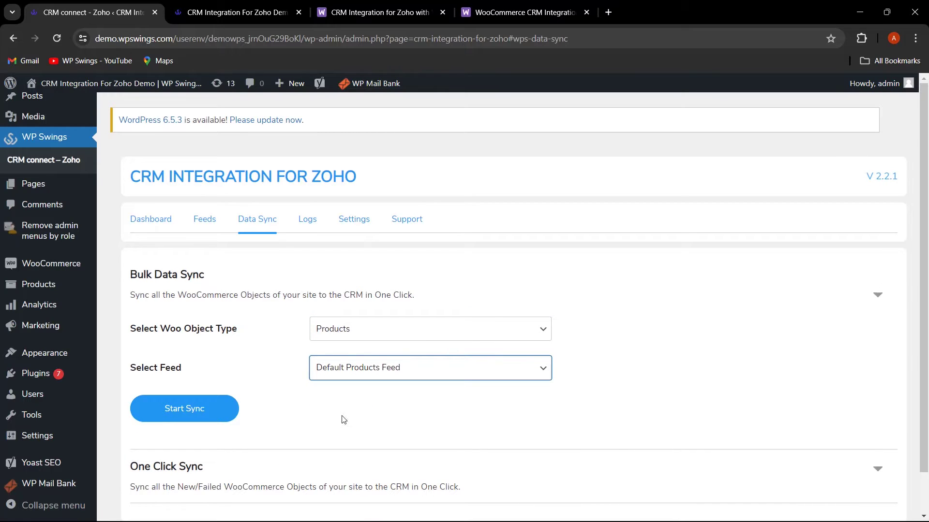
click(207, 421)
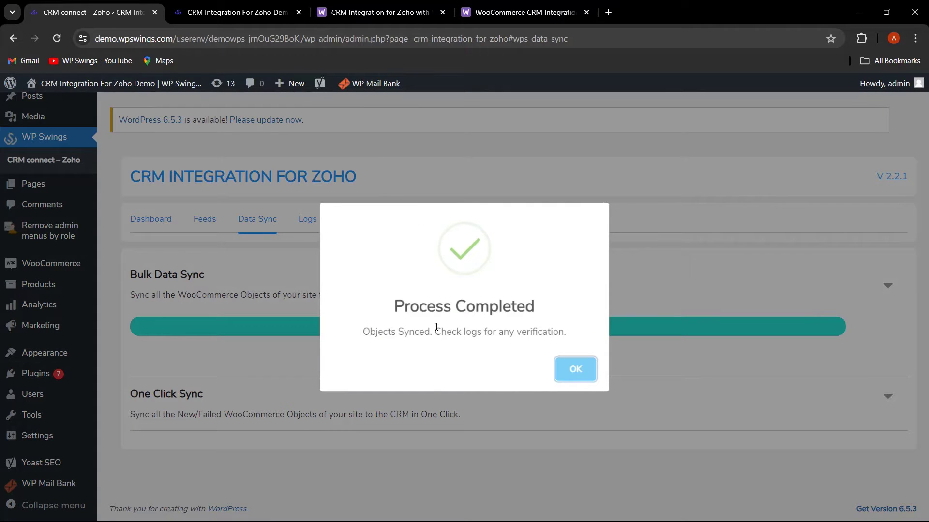
click(575, 370)
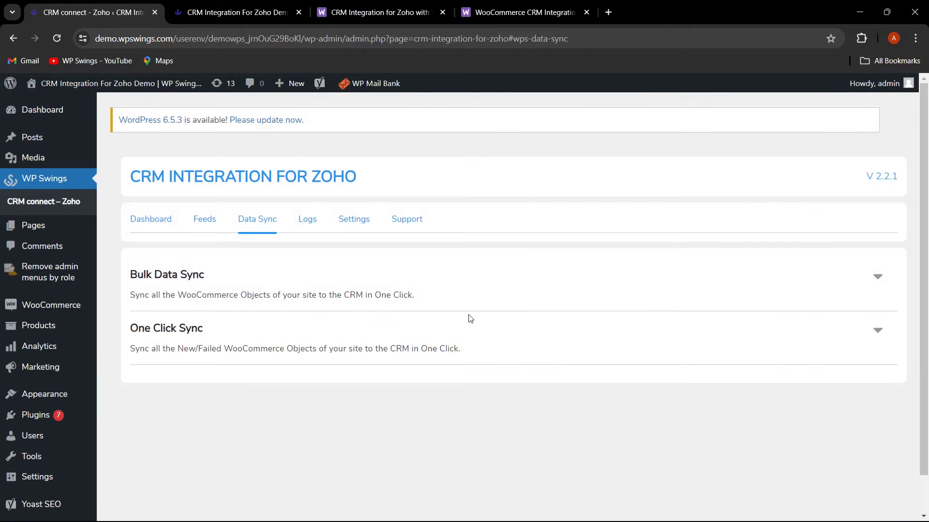
- Open the WordPress Pennant record in Zoho CRM from the sync log and examine its product and price information
click(308, 220)
scroll(457, 333, down, 1)
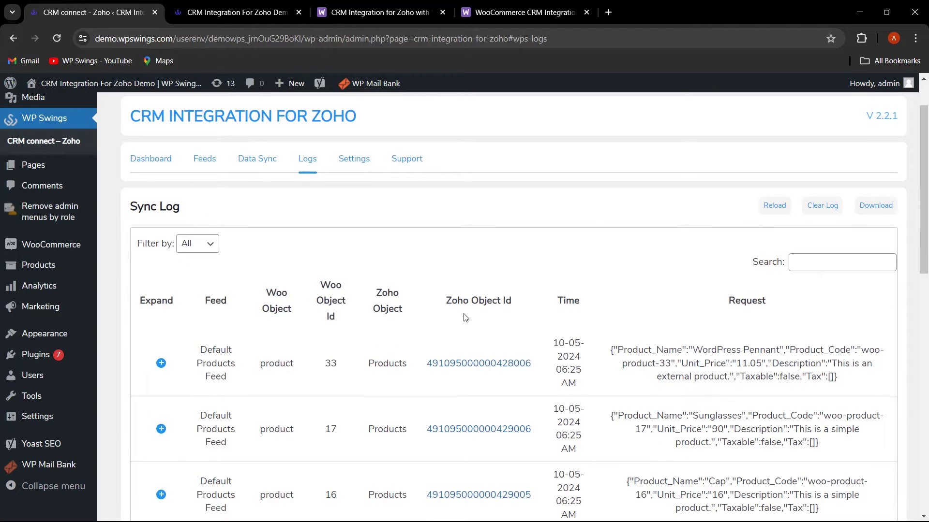
right_click(480, 363)
click(435, 331)
click(477, 364)
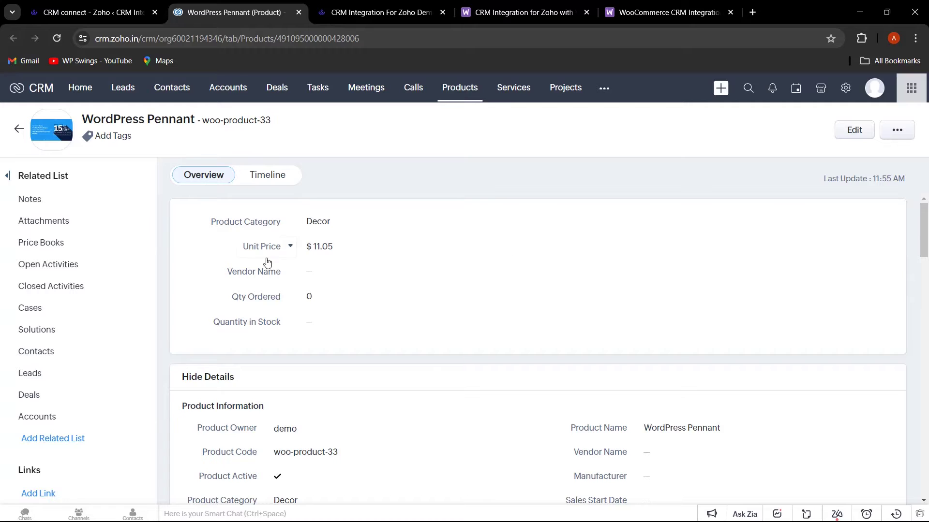
scroll(389, 305, down, 3)
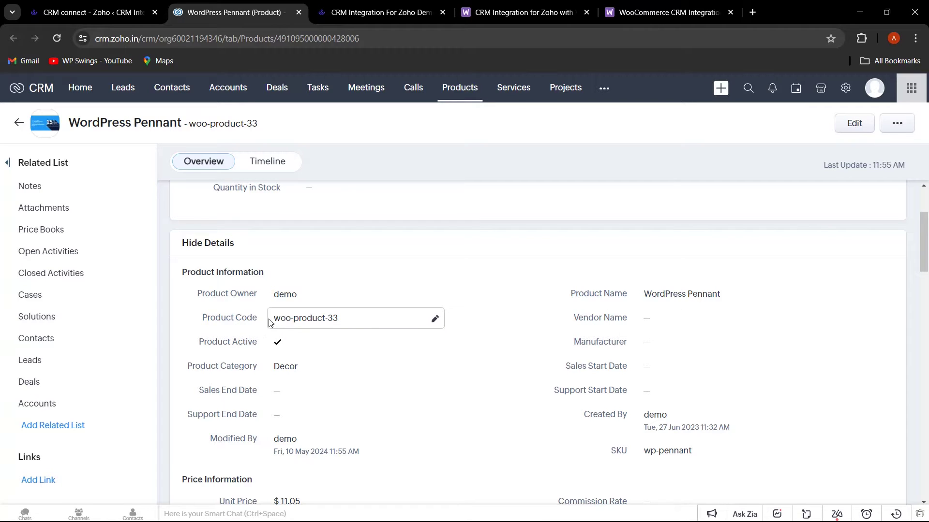
scroll(399, 339, down, 3)
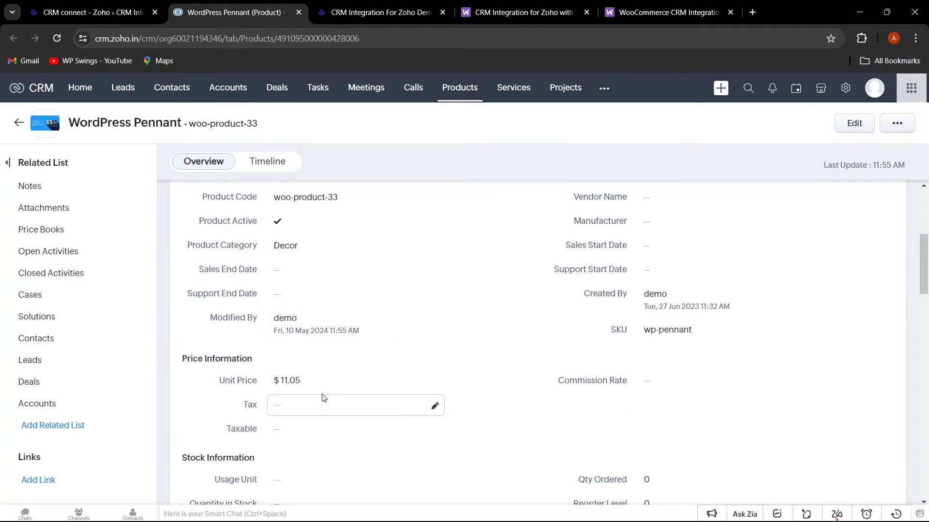
- Examine the stock and description information of the WordPress Pennant product record
scroll(425, 387, down, 3)
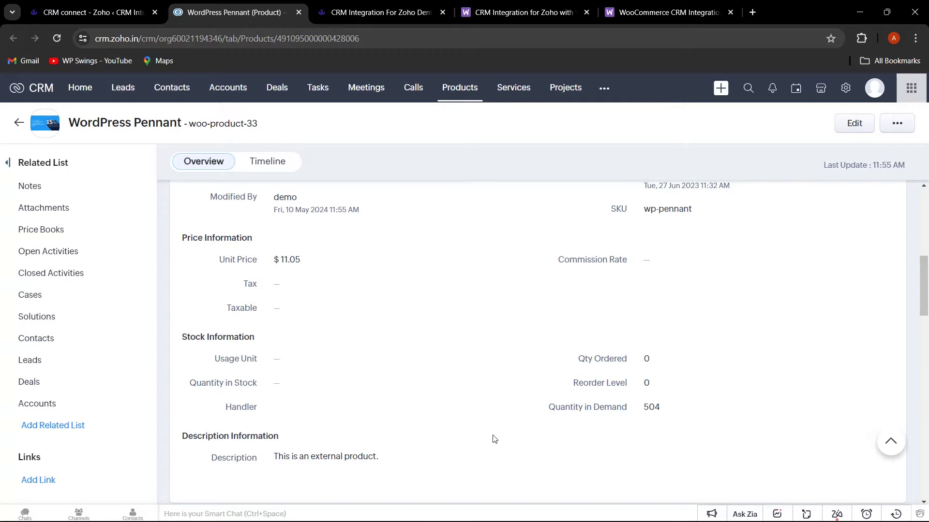
scroll(474, 430, up, 3)
scroll(449, 367, up, 1)
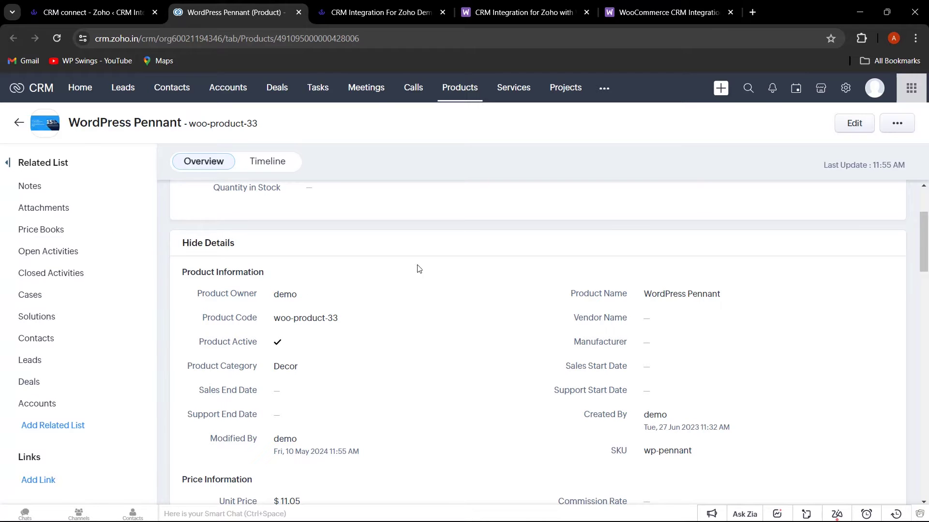
- Return to the plugin's data sync page, run a bulk data sync of Contacts using the Default Contacts Feed and dismiss the completion dialog
click(87, 12)
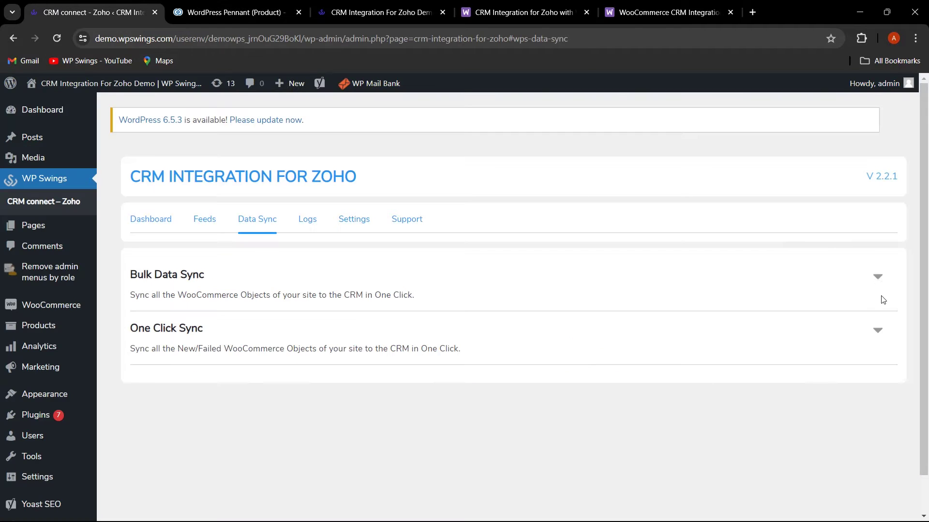
click(879, 277)
click(421, 341)
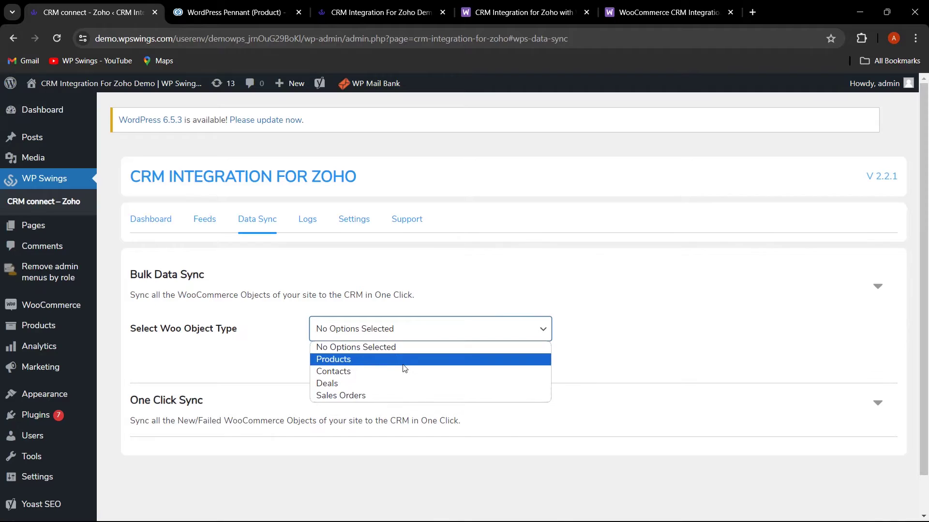
click(408, 374)
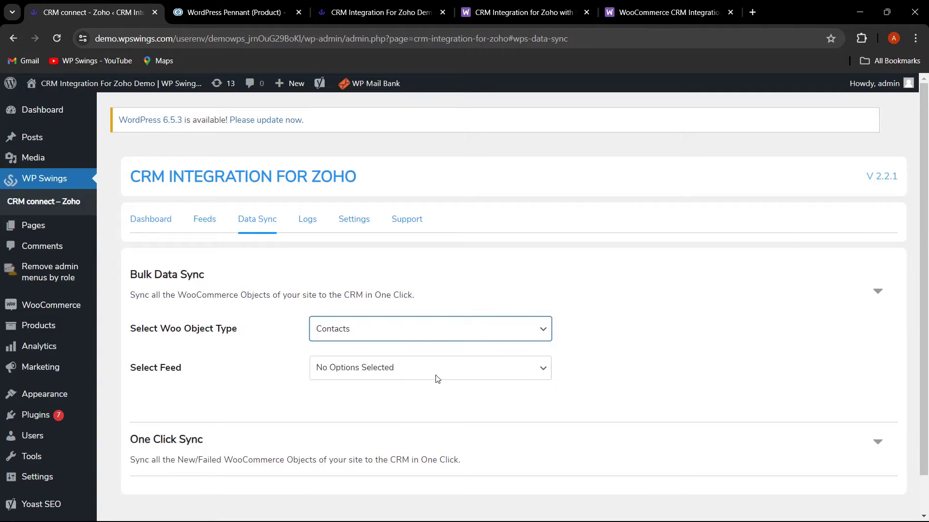
click(381, 370)
click(371, 401)
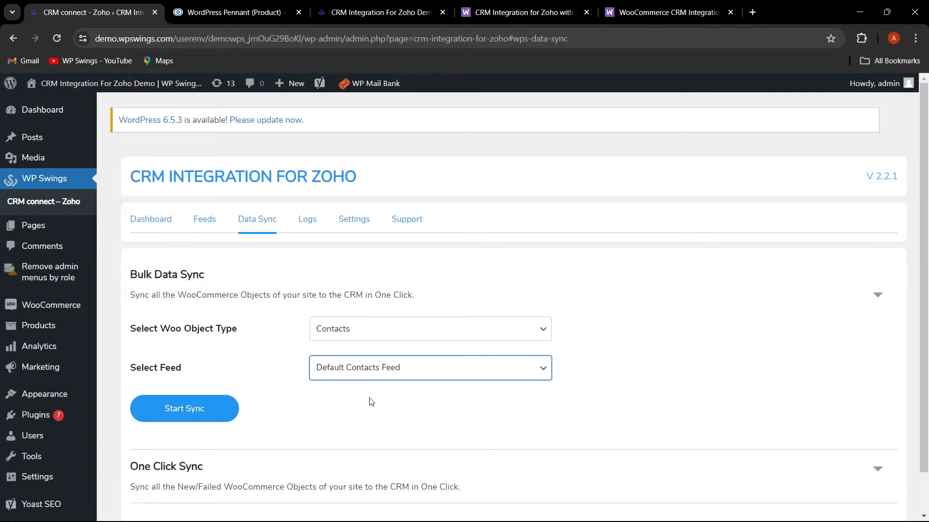
click(182, 418)
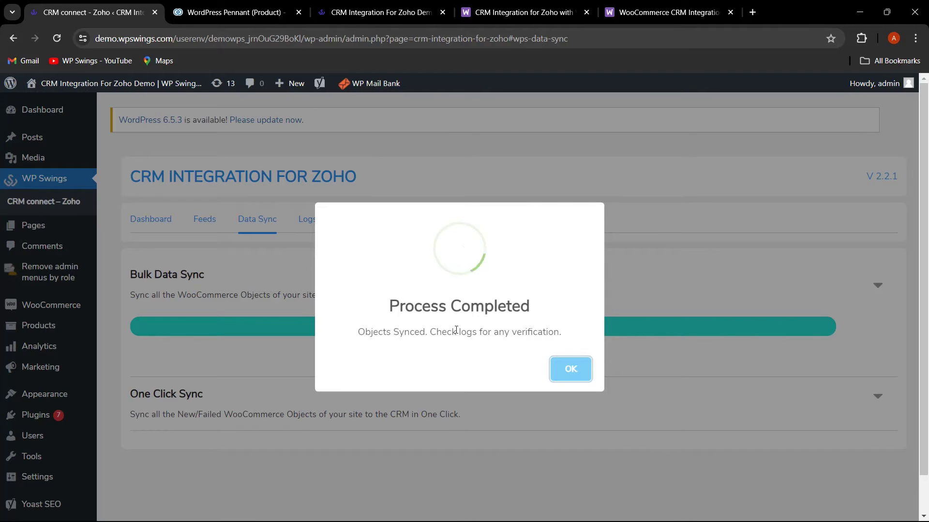
click(571, 374)
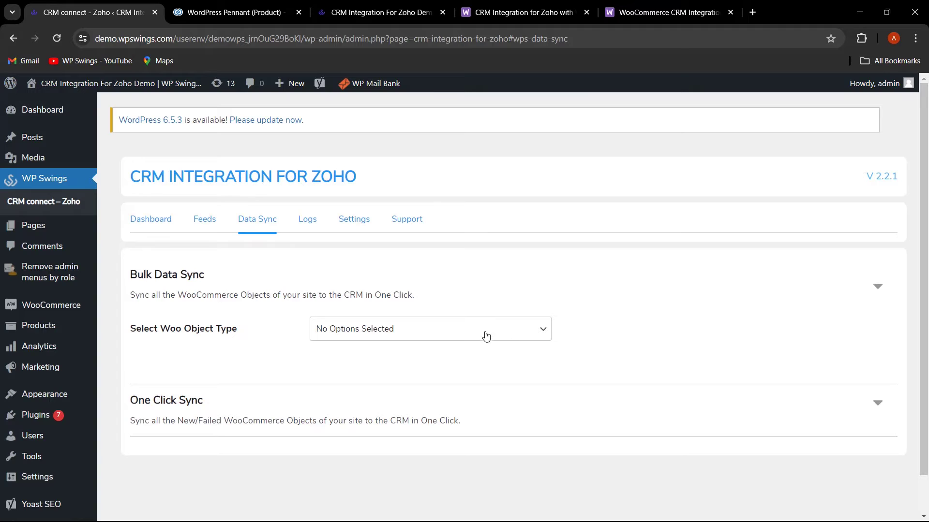
- Run a bulk data sync of Sales Orders using the Default Sales Order Feed and dismiss the completion dialog
click(485, 331)
click(385, 396)
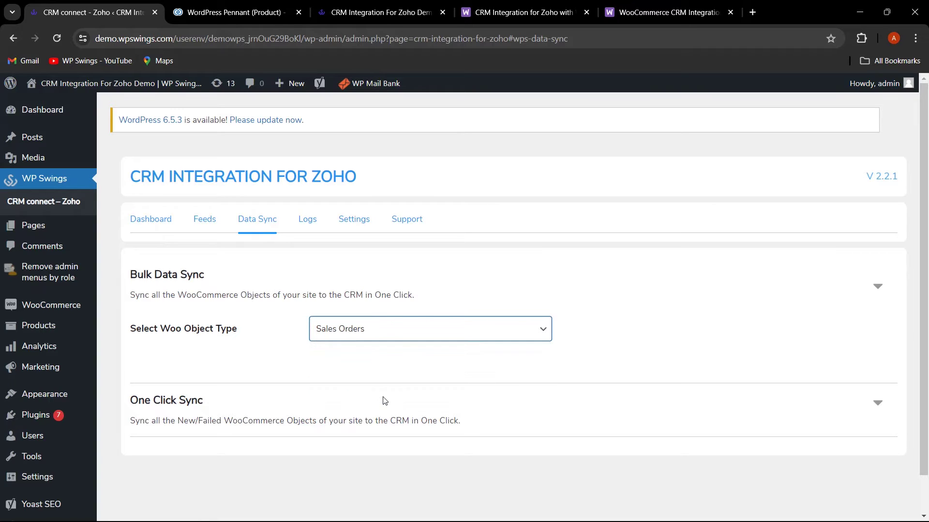
click(400, 373)
click(378, 399)
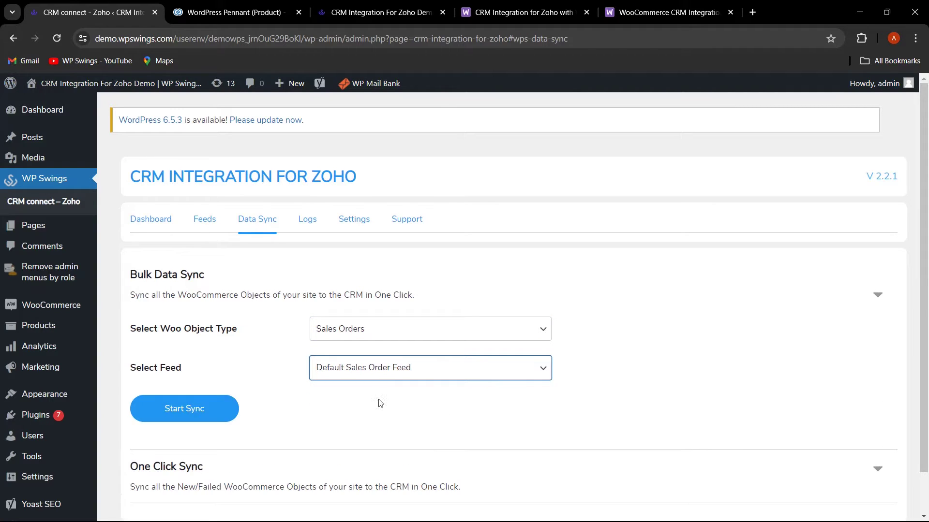
click(177, 415)
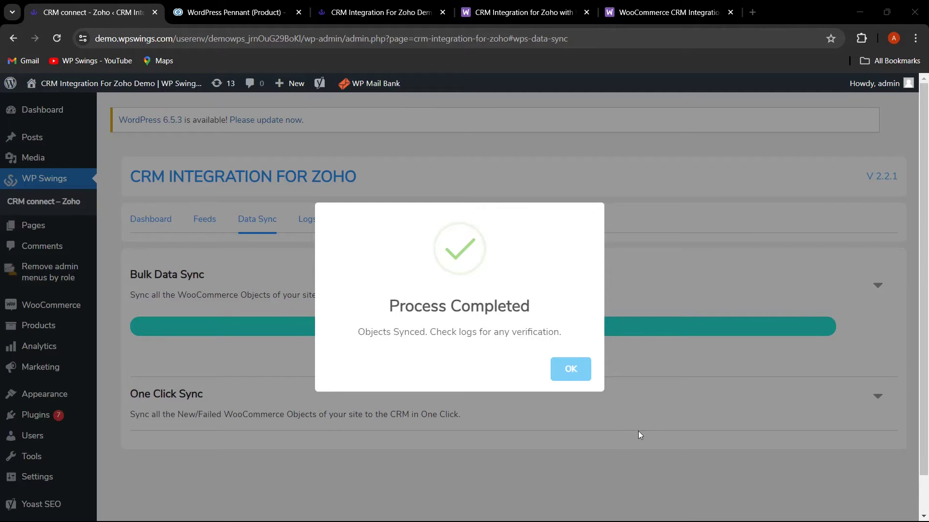
click(570, 370)
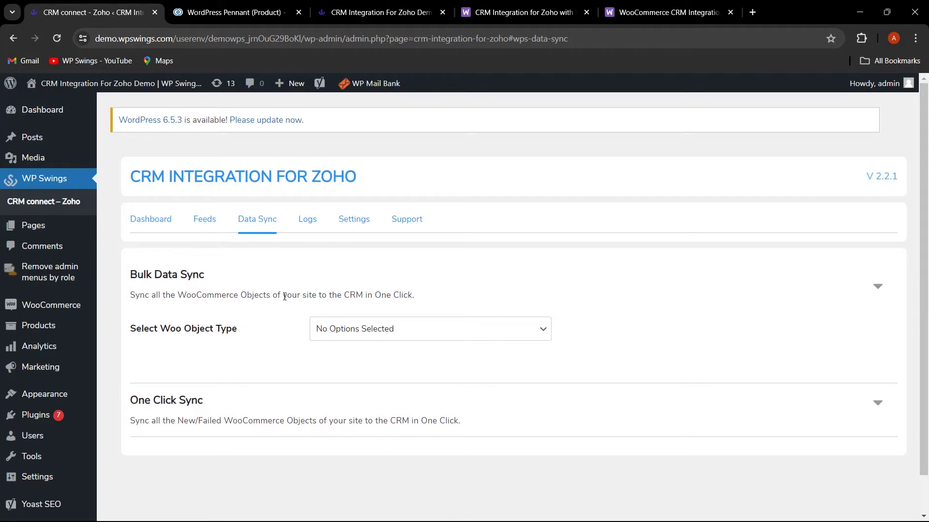
- Open the first sales order in the sync log as a separate Zoho CRM record and examine its contact, order and coupon information
click(311, 221)
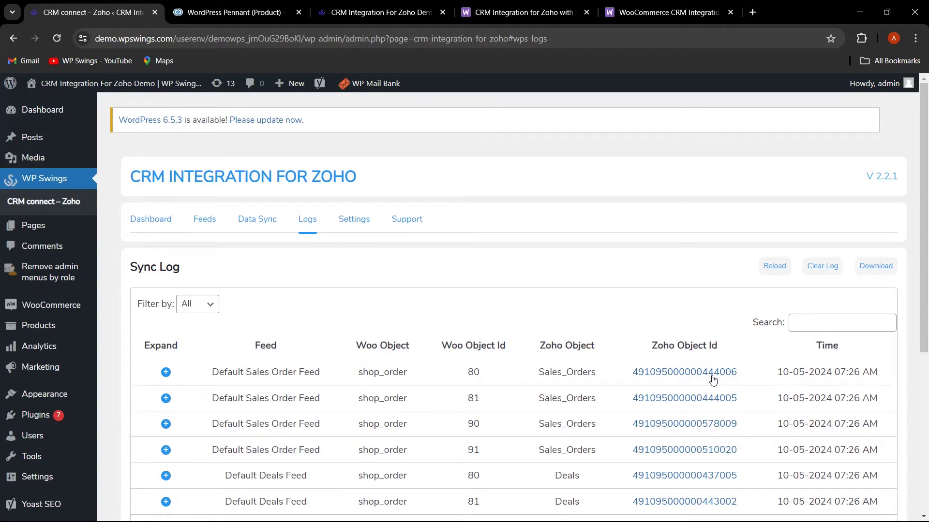
right_click(690, 376)
click(725, 193)
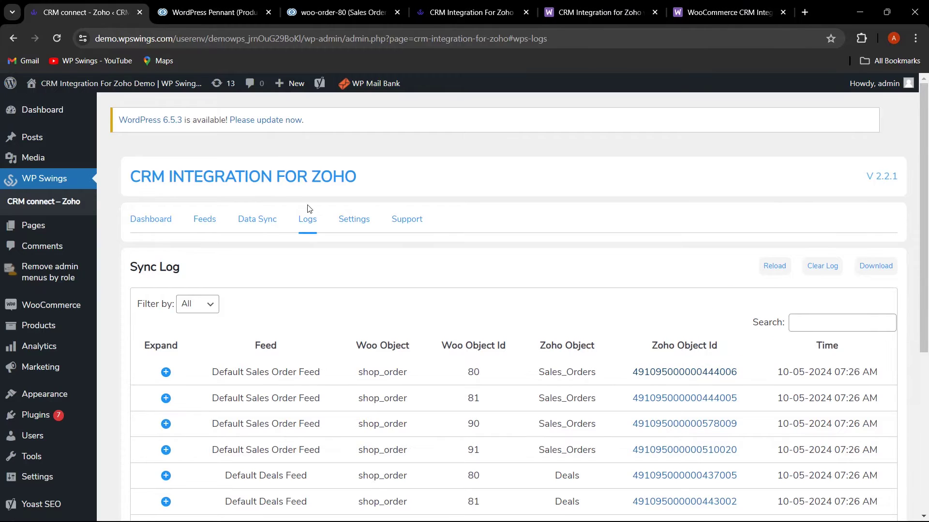
click(330, 16)
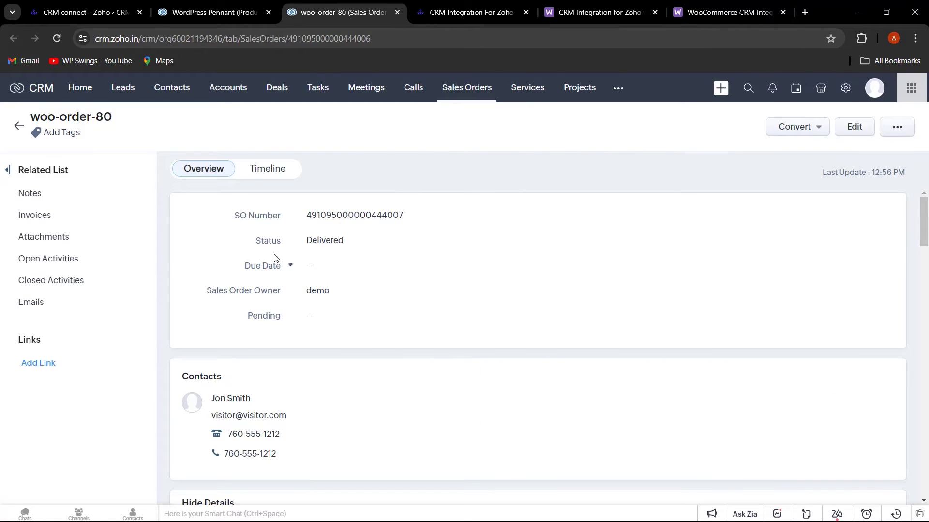
scroll(414, 267, down, 5)
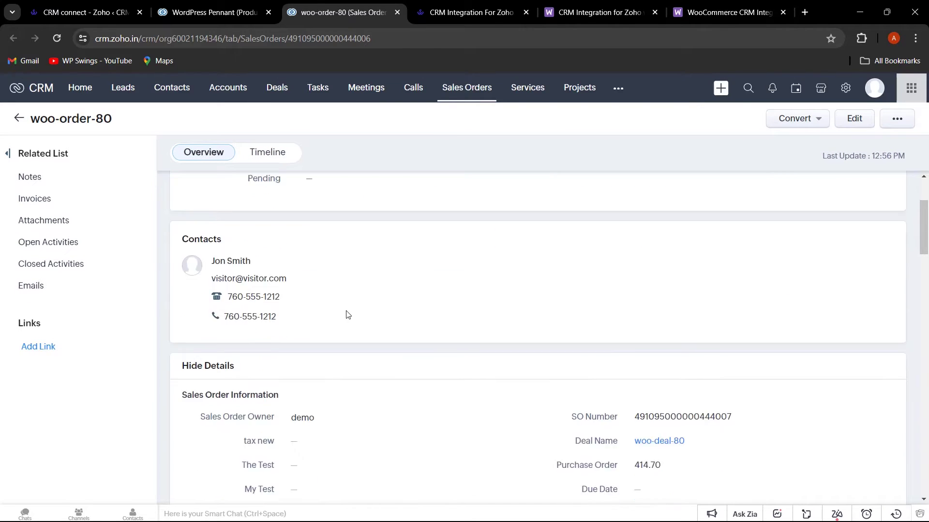
scroll(401, 314, down, 1)
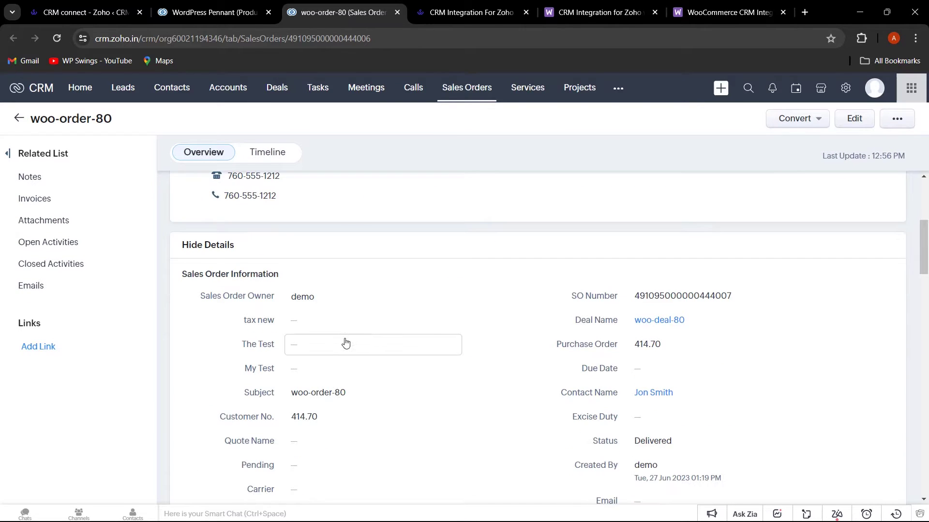
scroll(457, 396, down, 3)
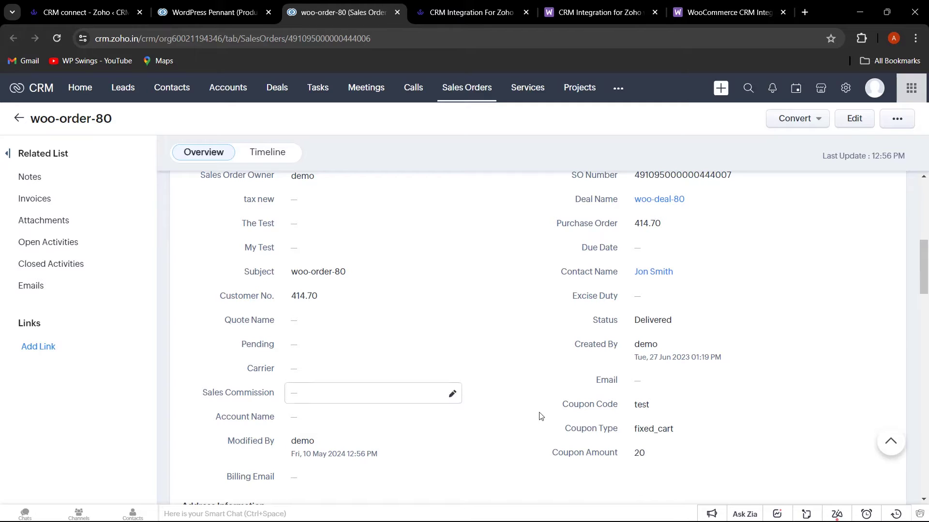
- Return to the sync log and inspect the request and response data of the first sales order entry
key(ctrl+1)
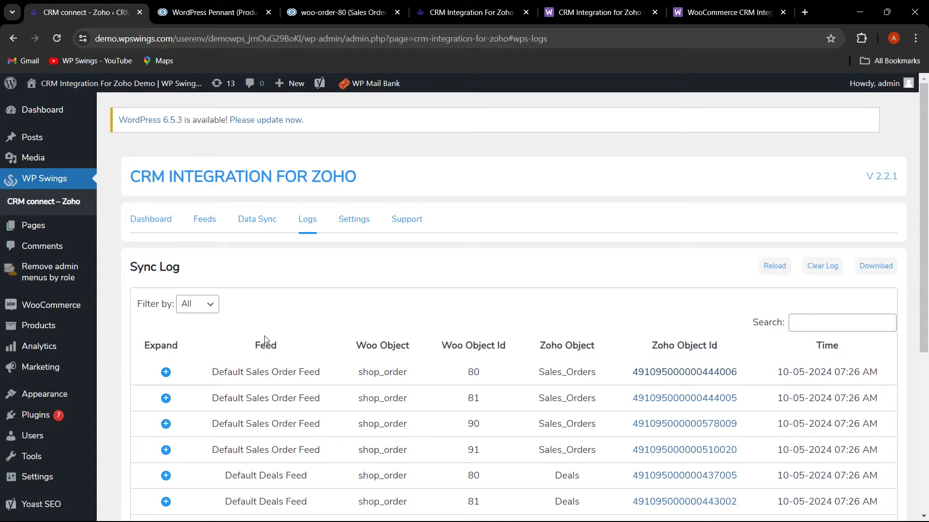
click(166, 372)
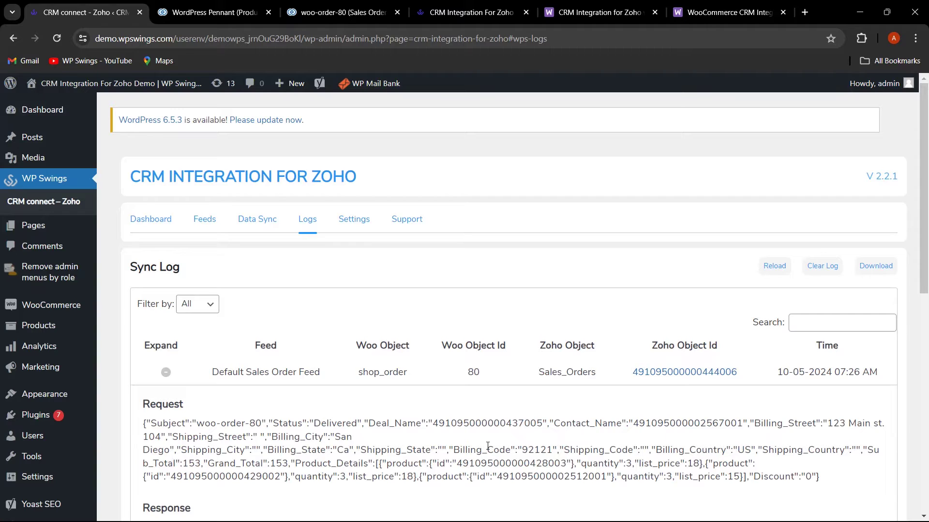
click(166, 372)
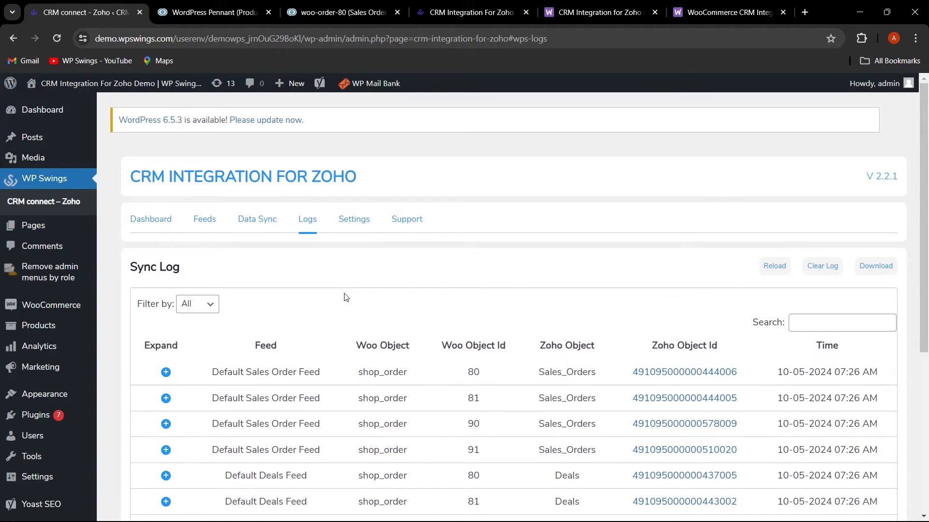
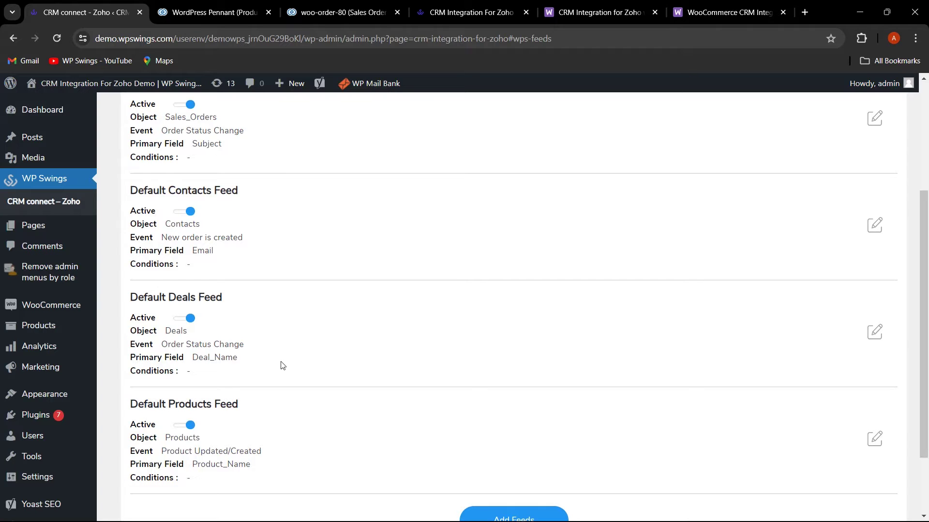
- Open the Default Products Feed from the feeds list for editing
scroll(377, 352, up, 3)
scroll(387, 358, down, 5)
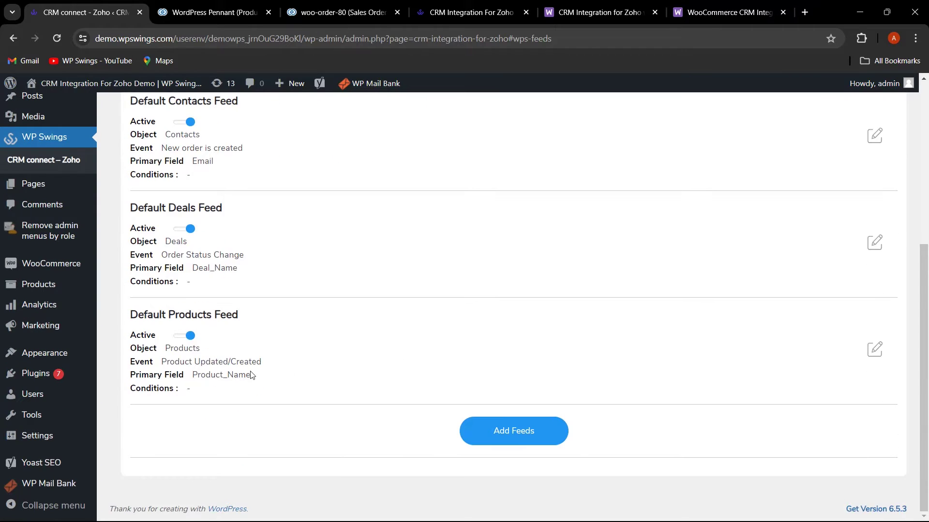
click(876, 352)
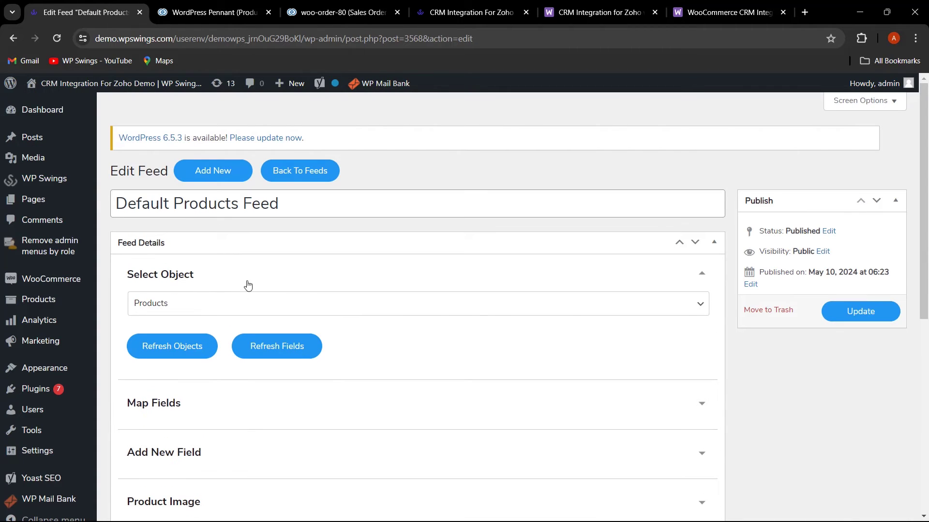
- Look through the Zoho objects that can be selected for the feed
click(193, 304)
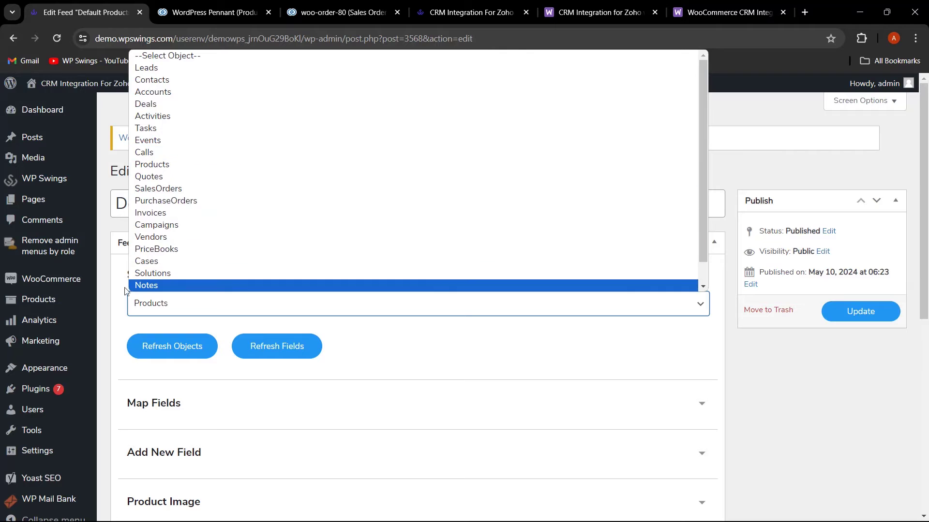
click(105, 289)
scroll(353, 348, down, 4)
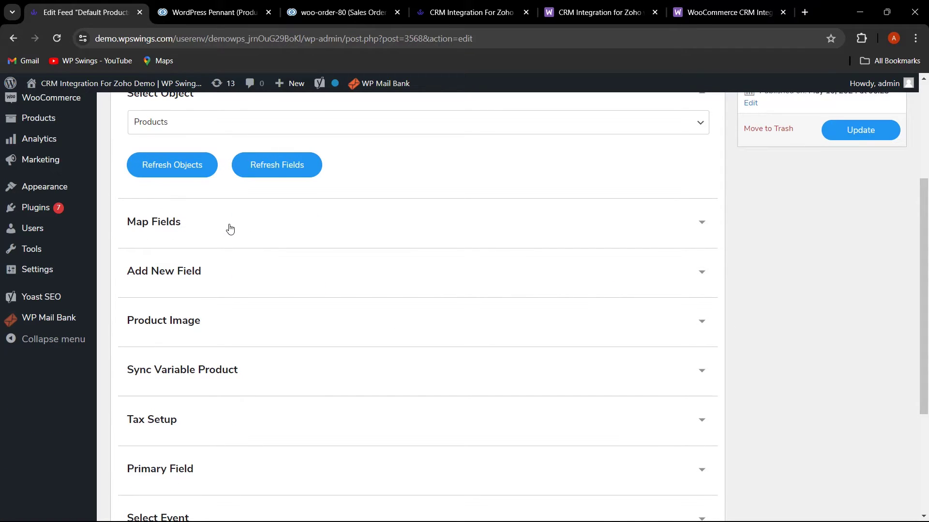
- Examine the feed's field mappings for Product Name, Product Code, Unit Price and Description
click(704, 234)
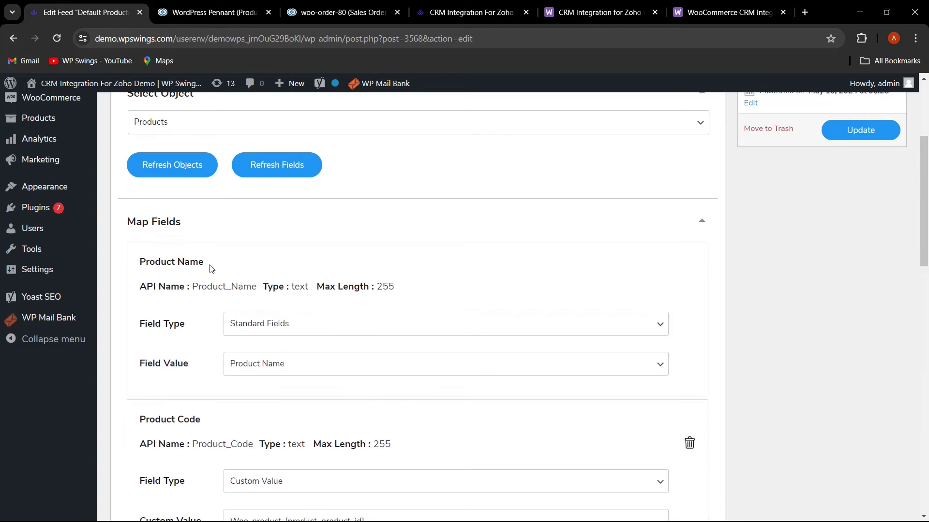
drag(211, 269, 137, 264)
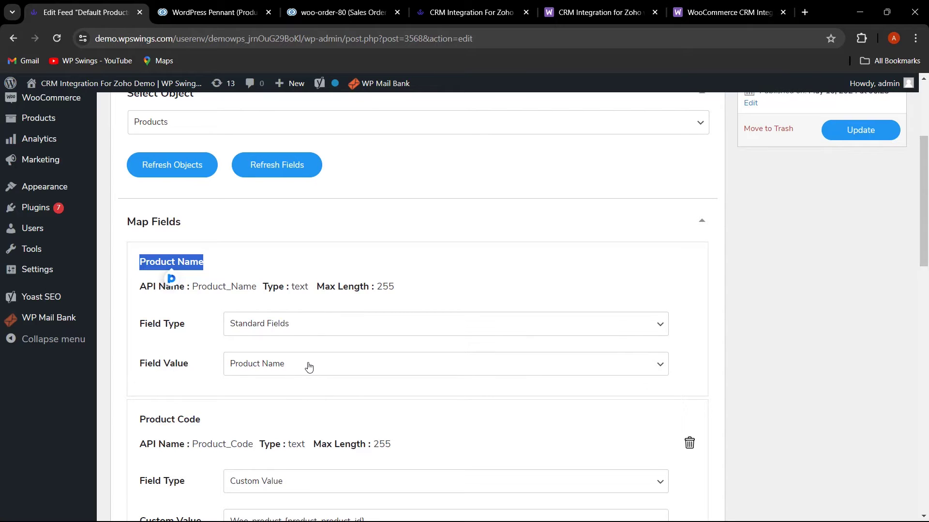
scroll(183, 438, down, 2)
drag(201, 299, 161, 300)
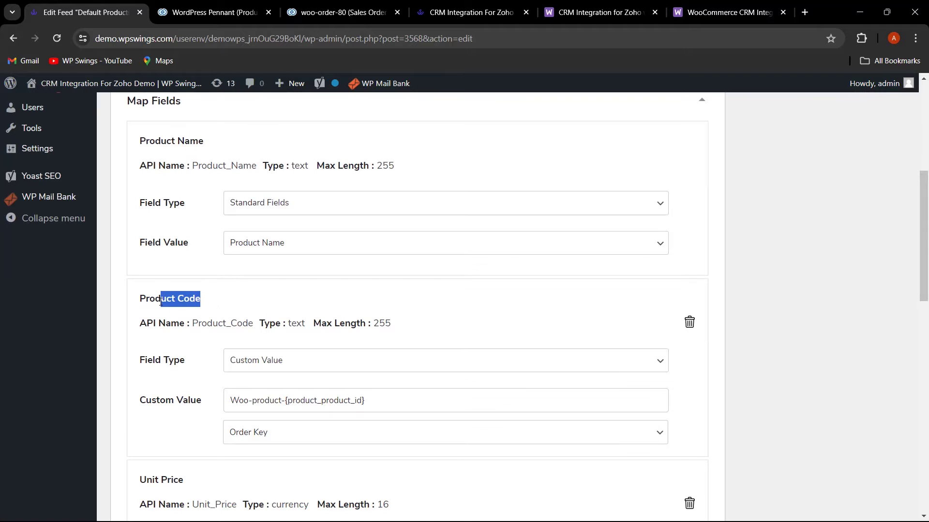
drag(376, 403, 213, 399)
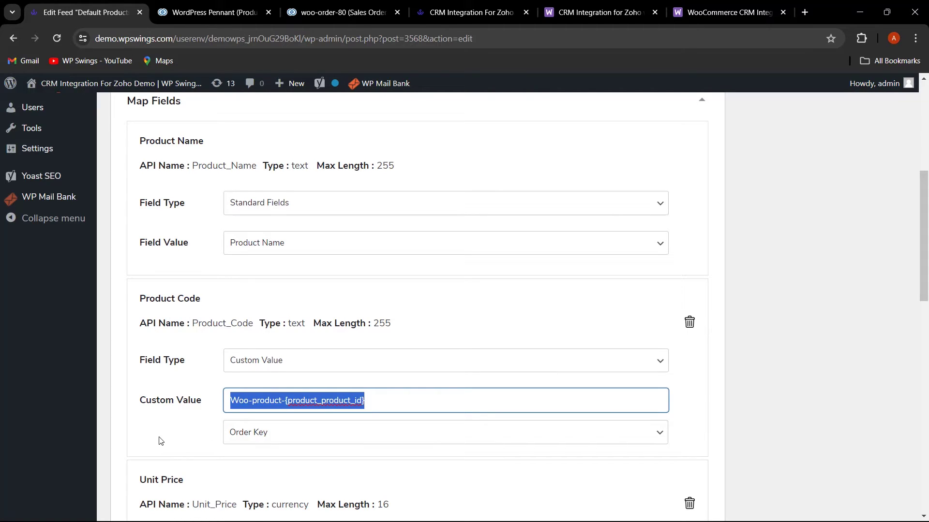
click(175, 431)
scroll(176, 412, down, 2)
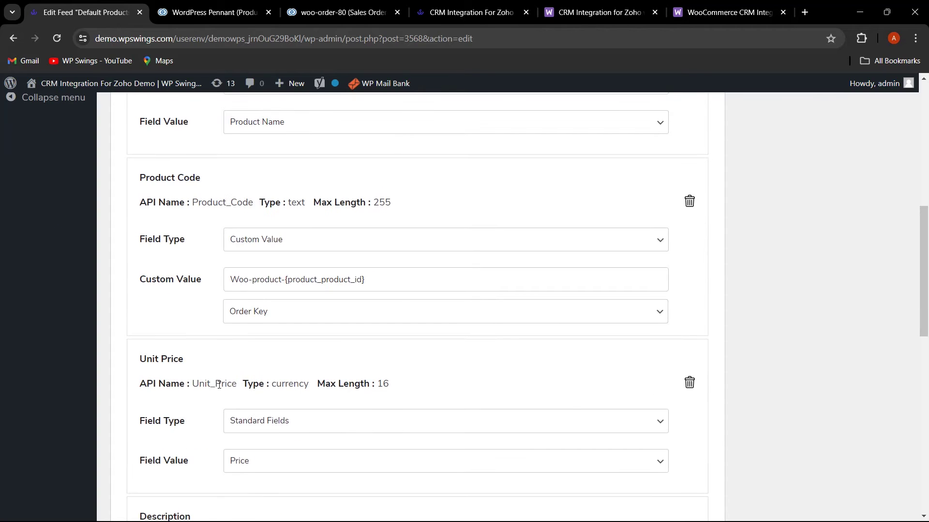
scroll(192, 470, down, 1)
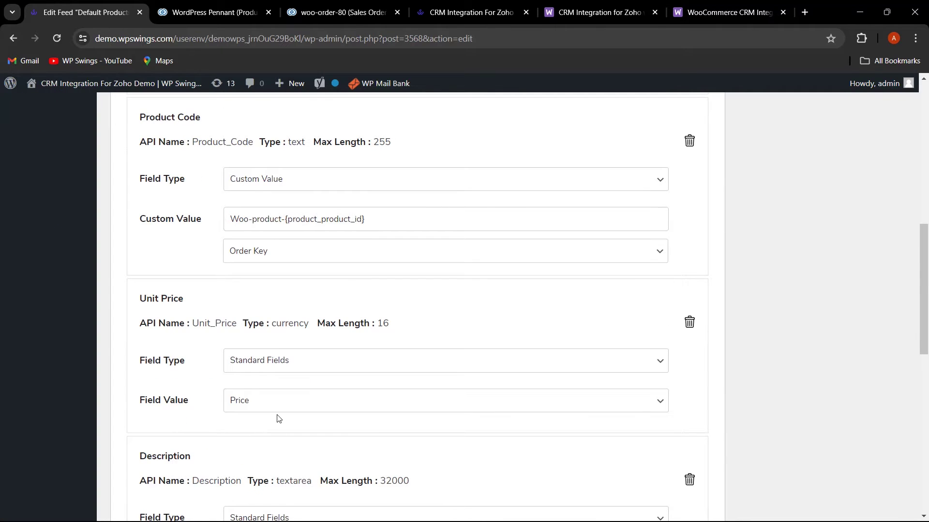
scroll(279, 418, down, 2)
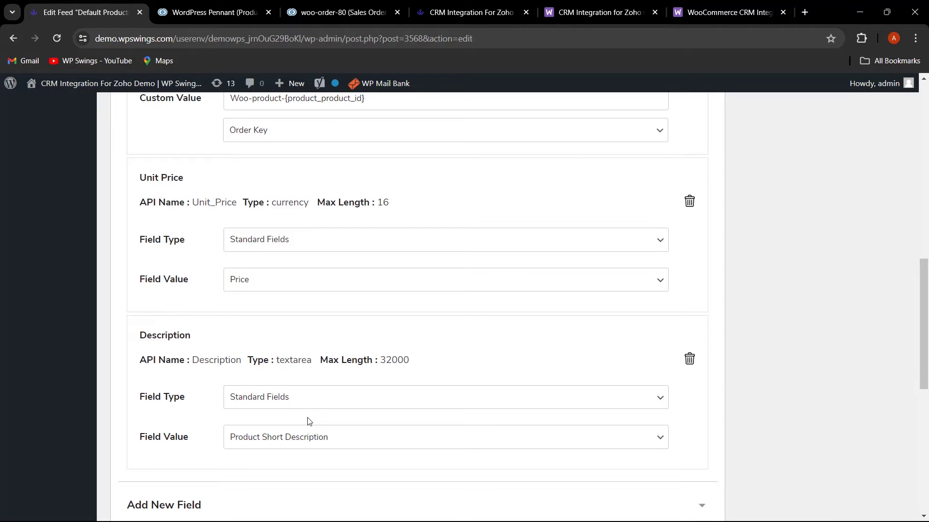
scroll(309, 422, down, 2)
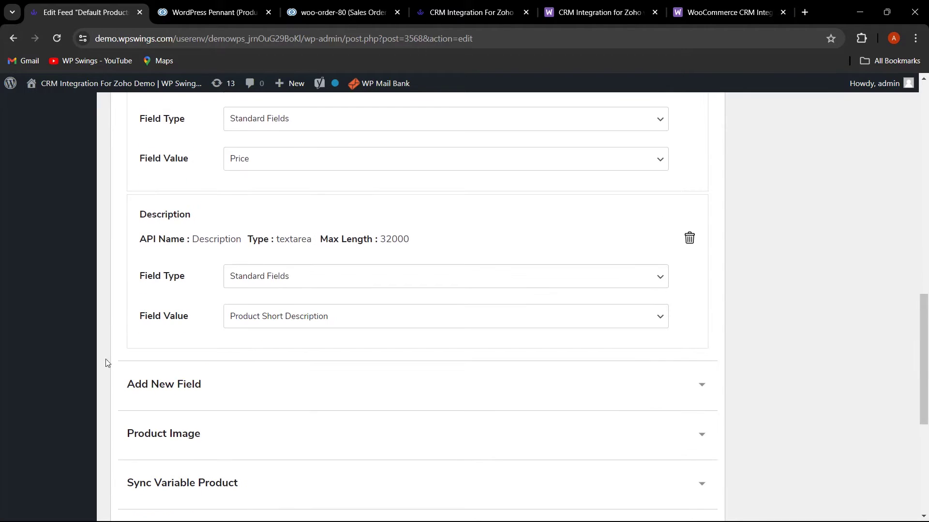
- Add the SKU field to the Default Products Feed's field mappings
click(706, 387)
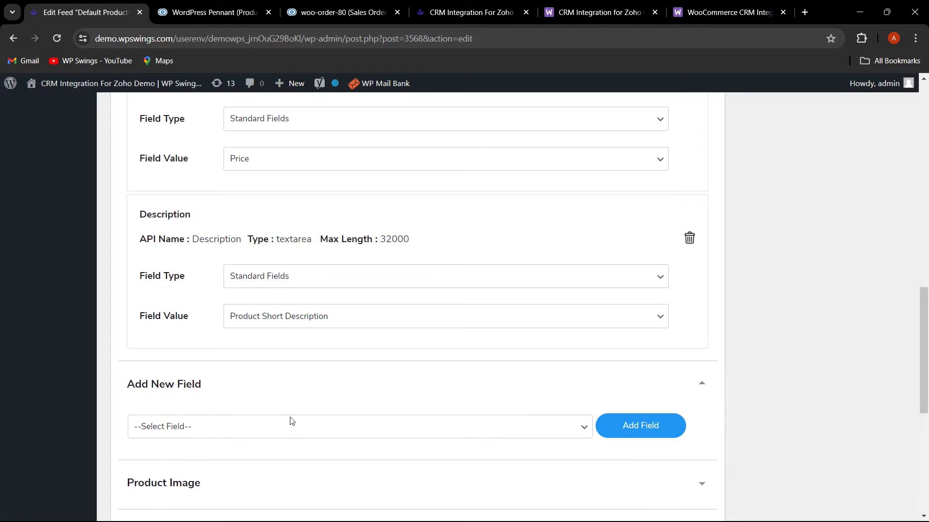
click(288, 433)
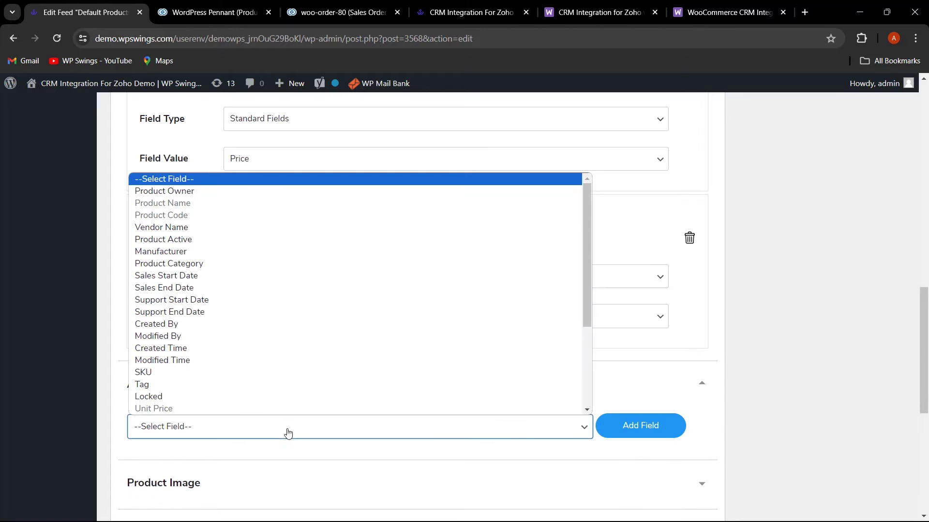
click(187, 376)
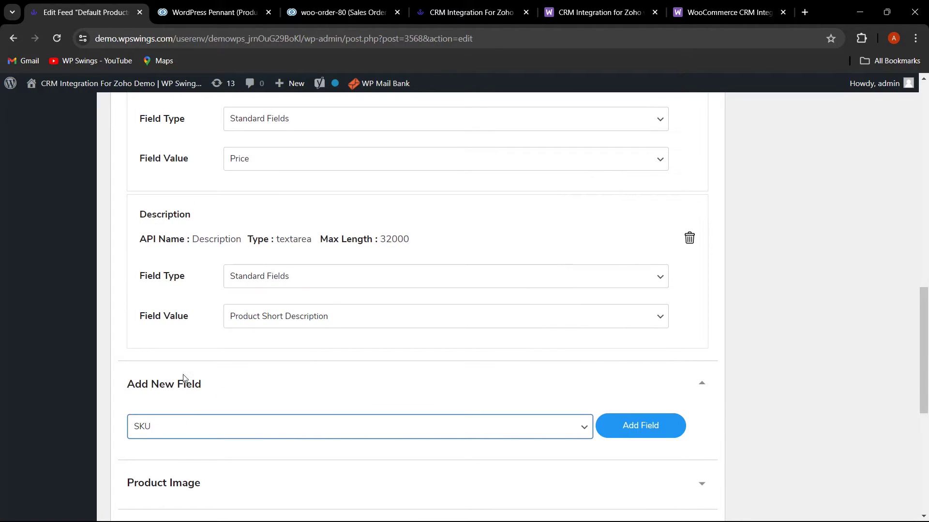
click(645, 429)
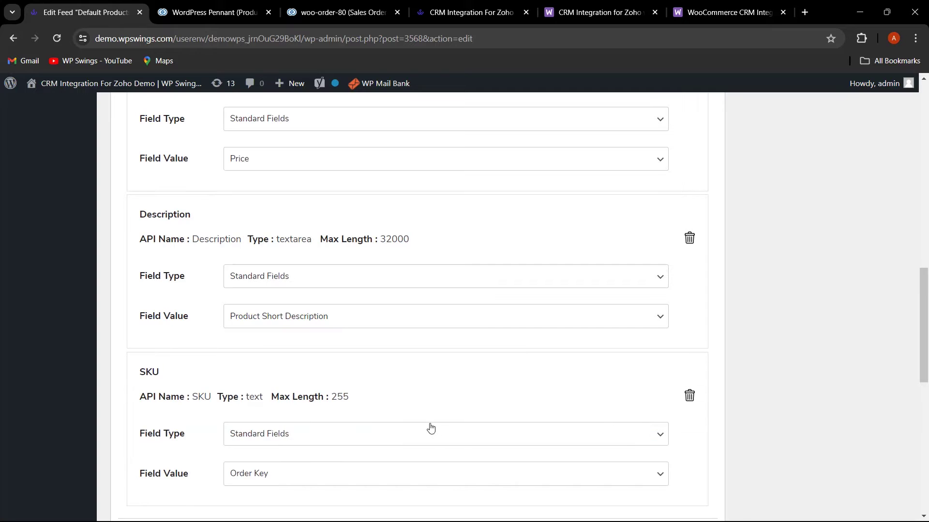
- Map the new SKU field to the WooCommerce product's Sku value, keeping Standard Fields as the field type
scroll(429, 425, down, 1)
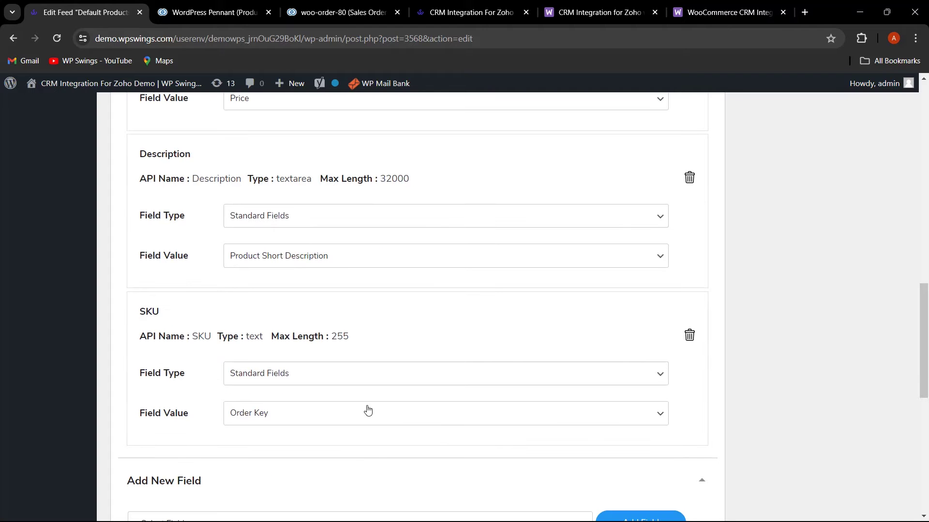
click(268, 419)
scroll(305, 277, down, 20)
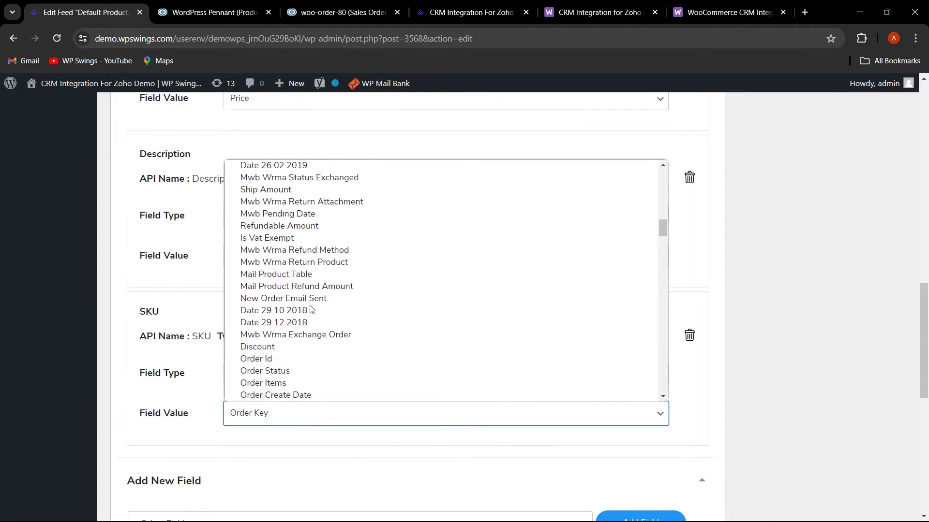
scroll(311, 314, up, 8)
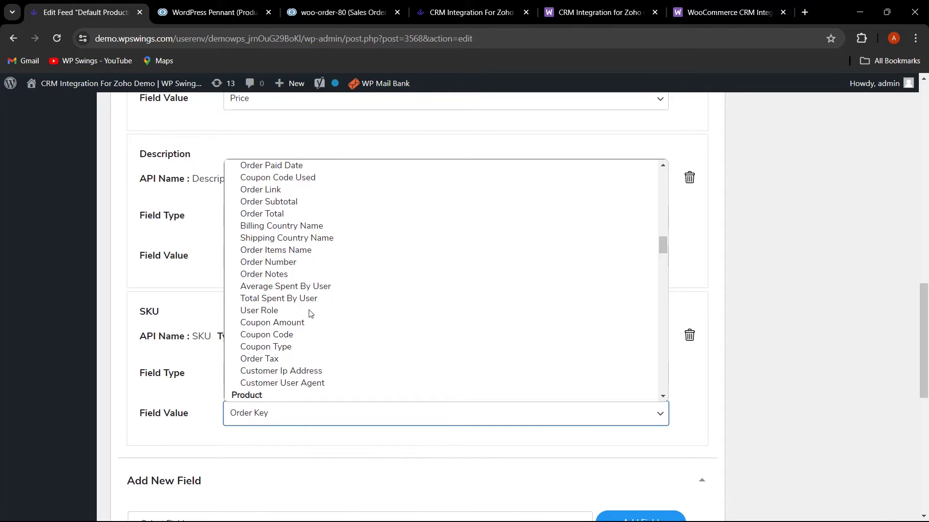
scroll(310, 313, down, 3)
scroll(297, 314, down, 3)
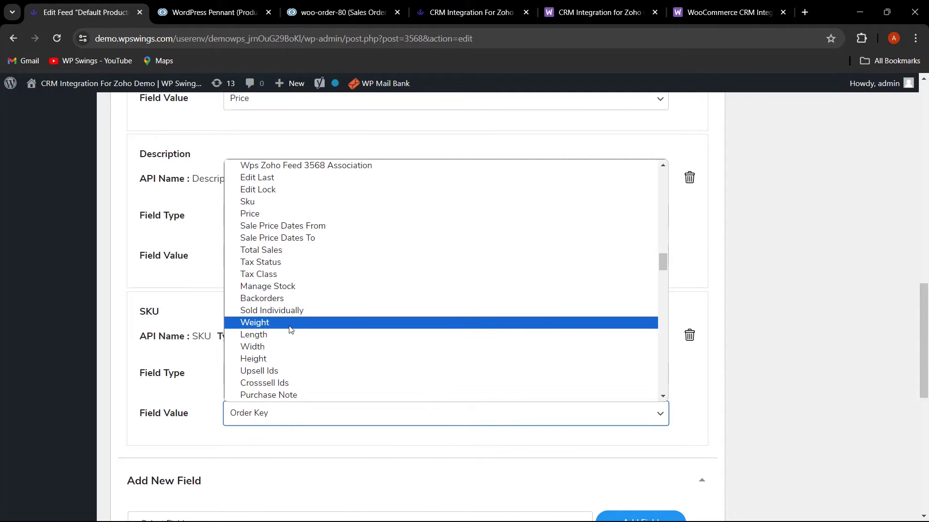
scroll(290, 328, up, 3)
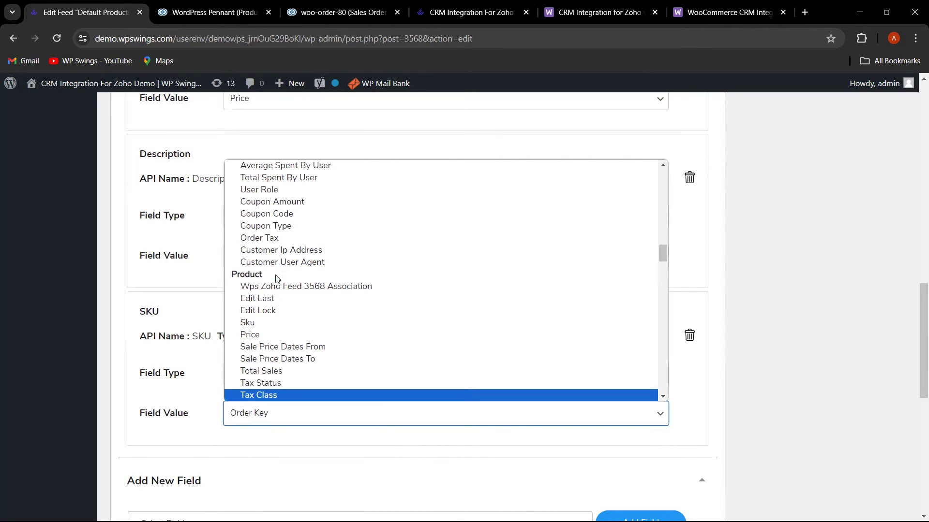
click(248, 323)
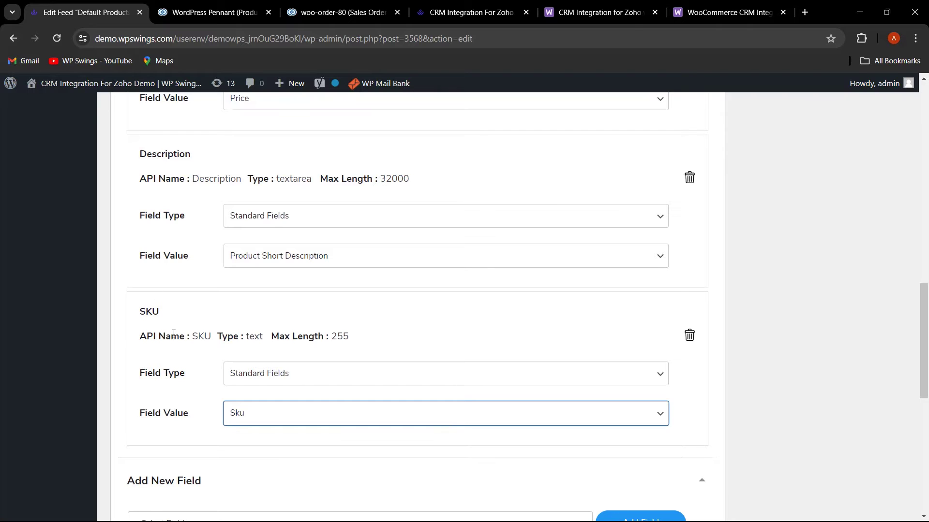
scroll(407, 428, down, 1)
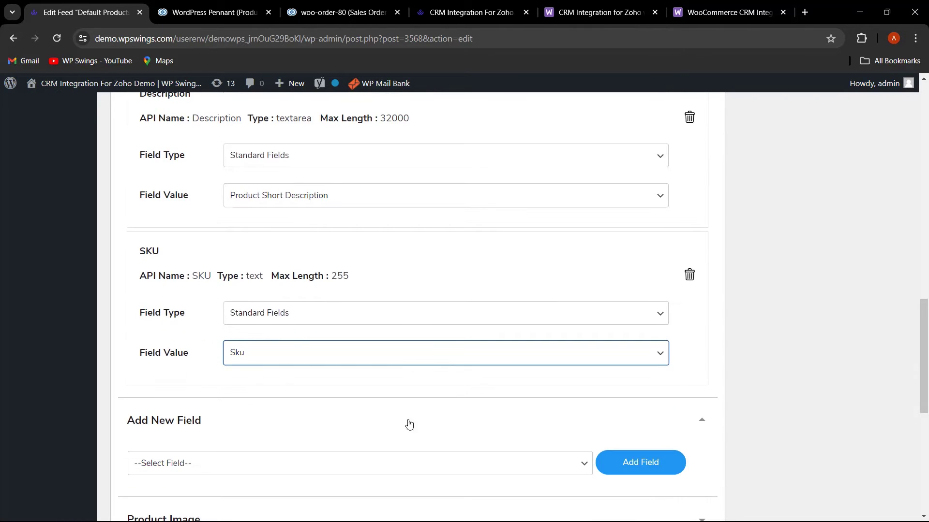
scroll(387, 416, up, 1)
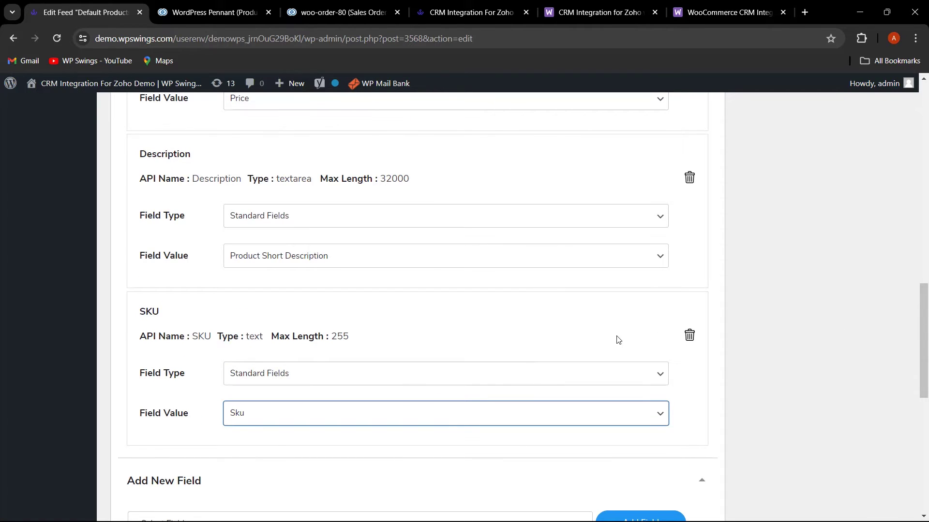
scroll(616, 338, down, 1)
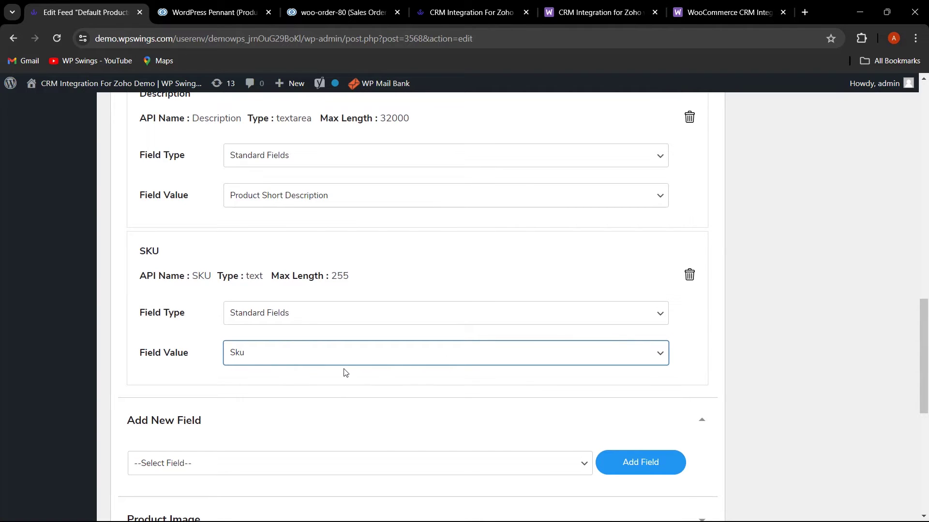
- Expand the feed's event section and check which event triggers the sync
drag(924, 375, 924, 441)
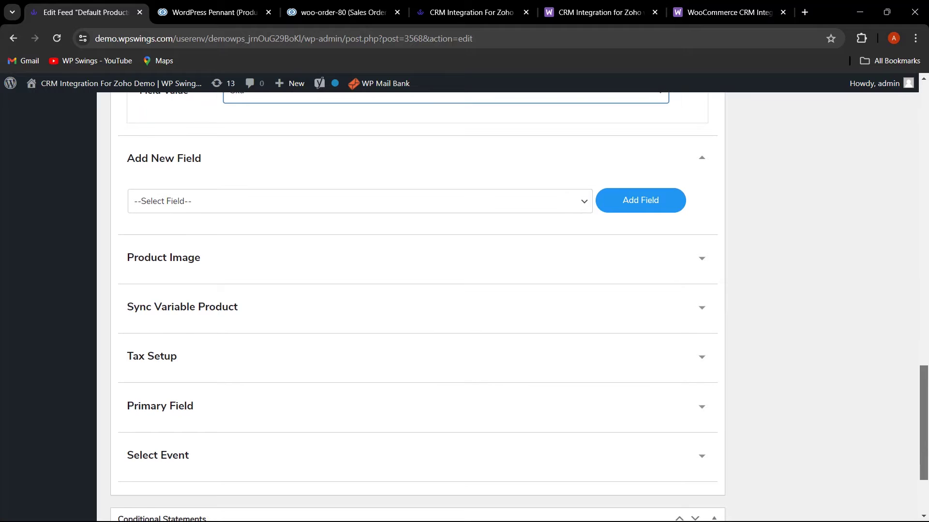
click(704, 456)
scroll(777, 425, down, 2)
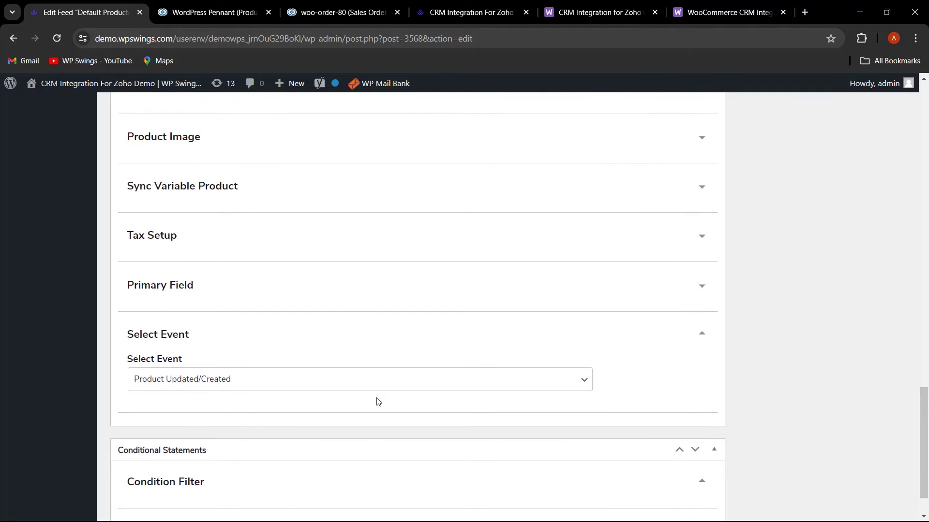
- Remove the SKU field from the feed's field mappings
drag(924, 451, 919, 355)
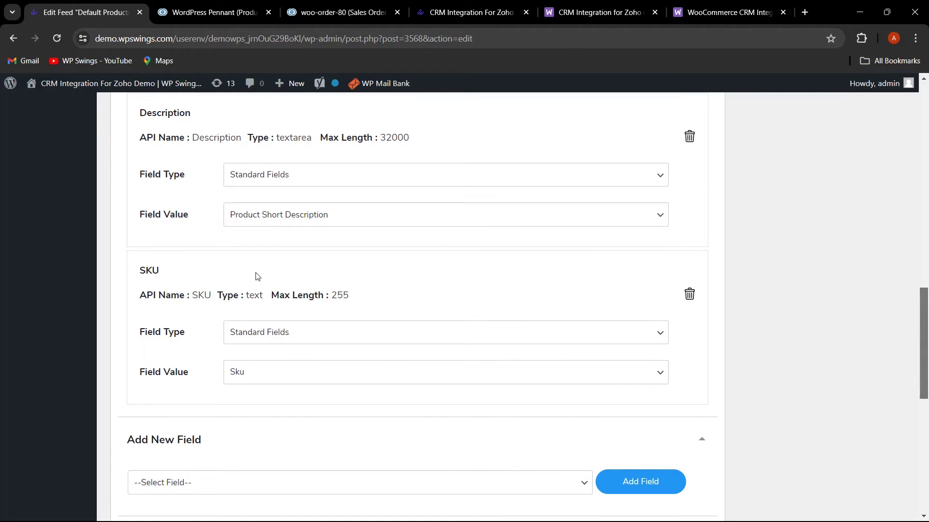
click(690, 294)
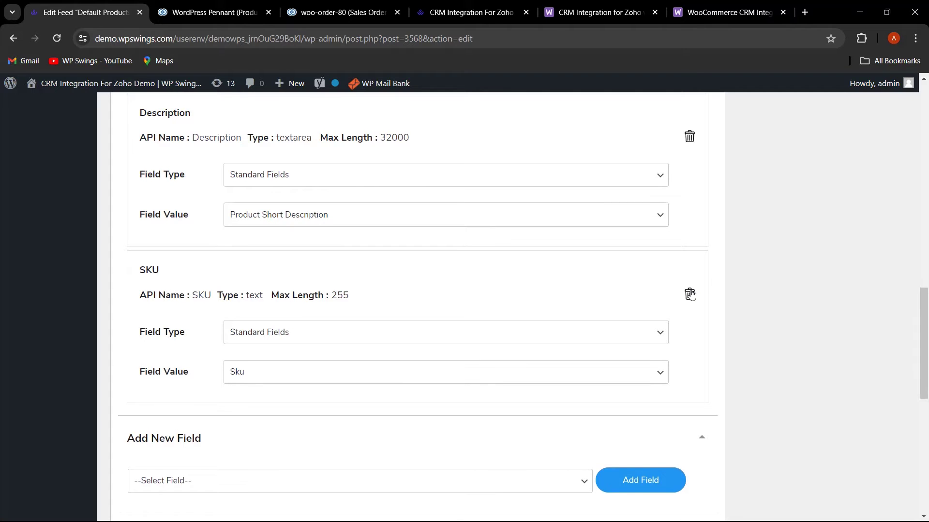
- Expand the Sync Variable Product section and examine its option for syncing the parent product of variations
scroll(208, 339, down, 2)
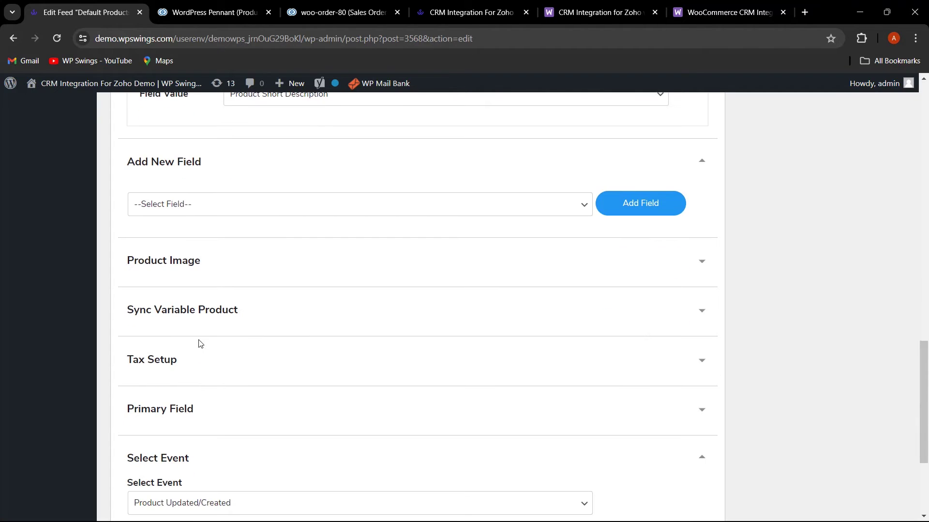
click(579, 315)
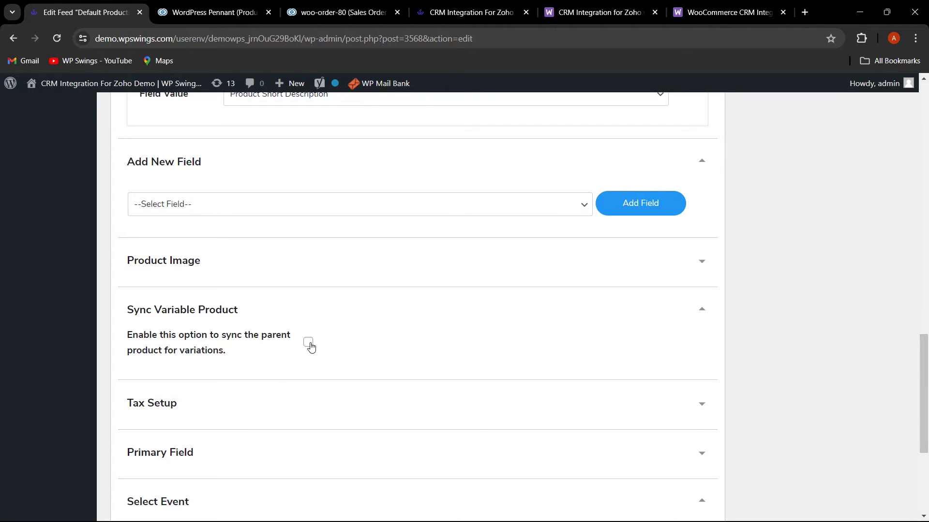
scroll(411, 370, down, 3)
scroll(394, 370, down, 1)
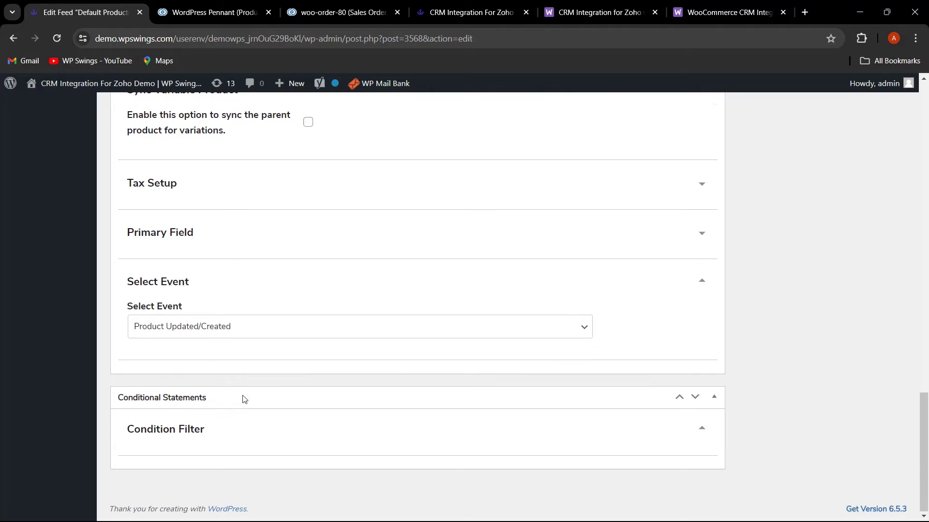
scroll(237, 394, down, 1)
- Enable conditional filters on data syncing for the feed and add an "OR" filter
click(700, 430)
scroll(323, 439, down, 2)
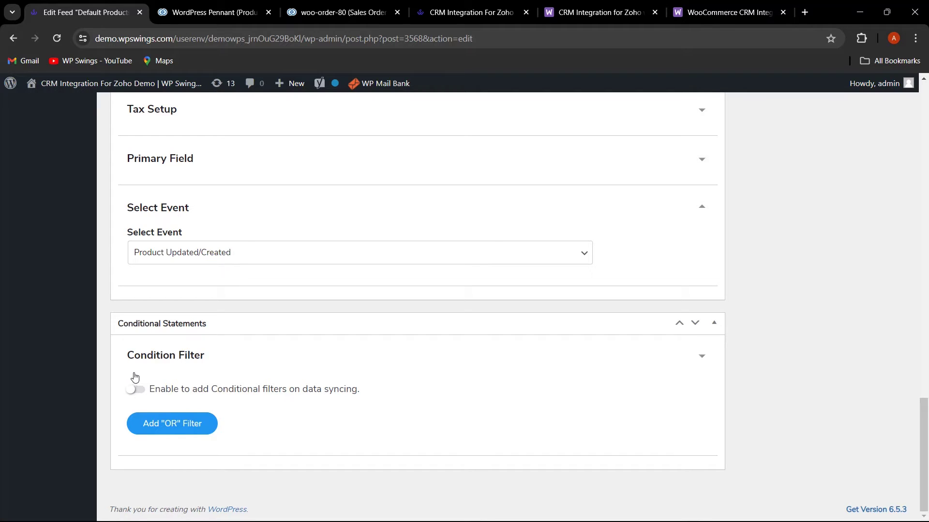
click(138, 391)
click(188, 424)
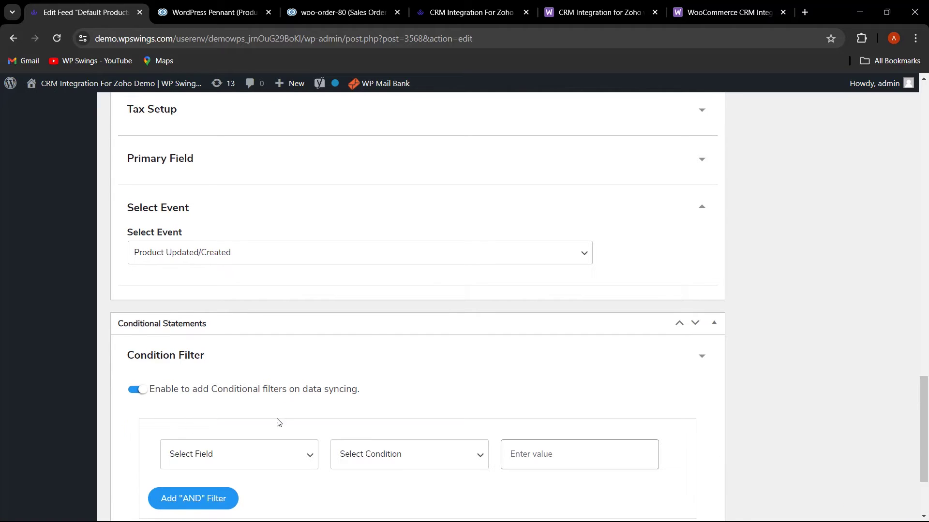
- Look through the product fields available for the filter condition and turn the conditional filters off
scroll(273, 420, down, 1)
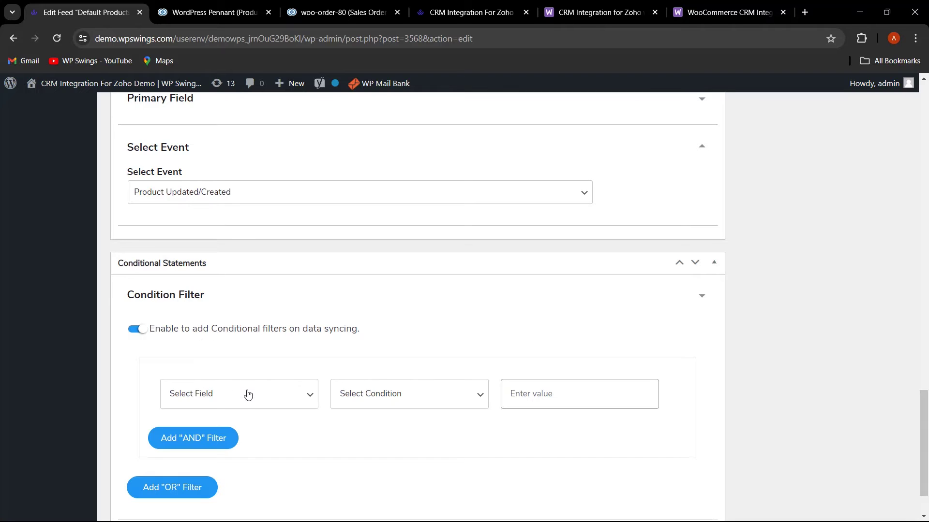
click(265, 395)
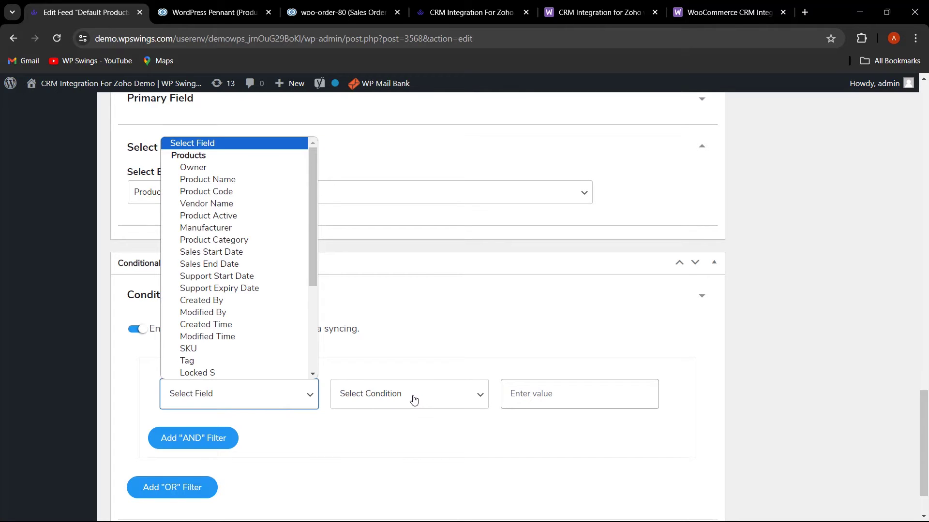
click(364, 435)
scroll(251, 481, down, 2)
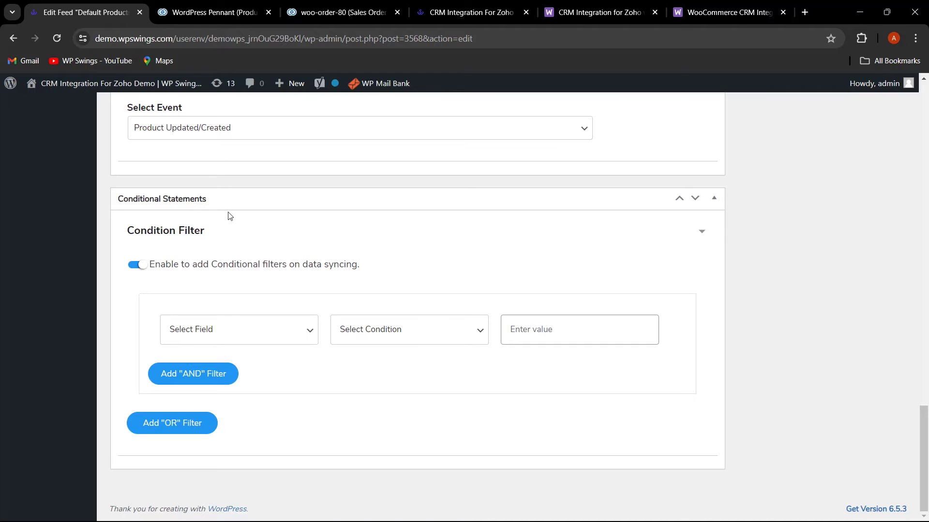
click(136, 265)
- Leave the Default Products Feed without updating it and return to the feeds list
scroll(624, 312, up, 3)
drag(924, 394, 922, 111)
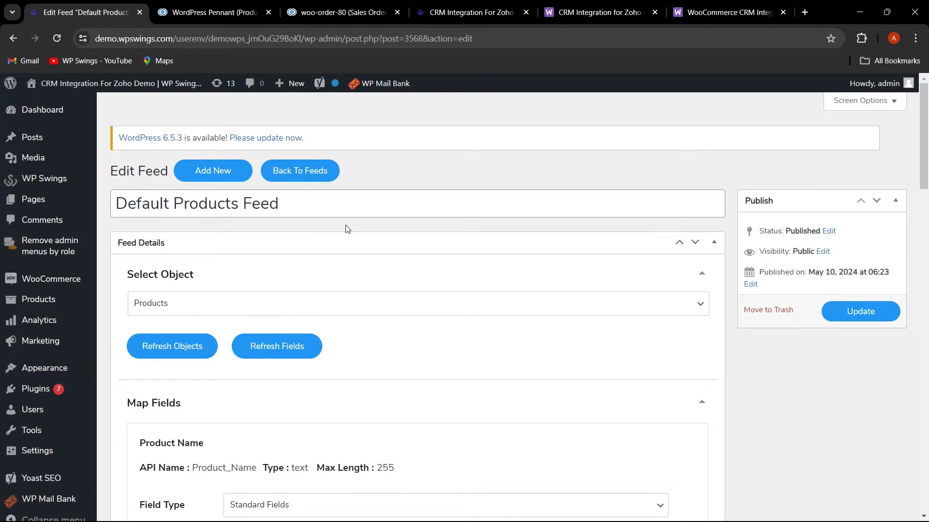
click(308, 181)
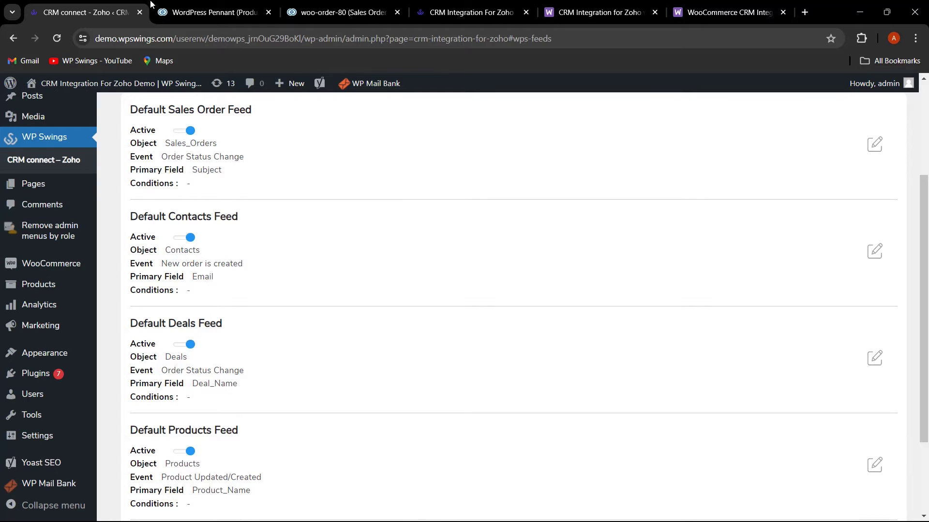
- Open the plugin's settings and review the sync, logging, log deletion, data wipe, stock and coupon options
scroll(367, 273, up, 3)
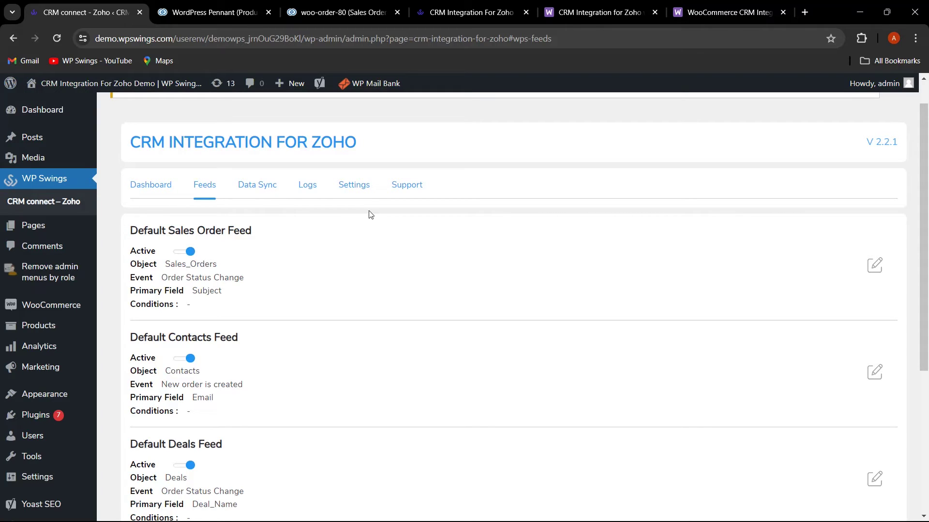
click(358, 189)
scroll(355, 261, down, 1)
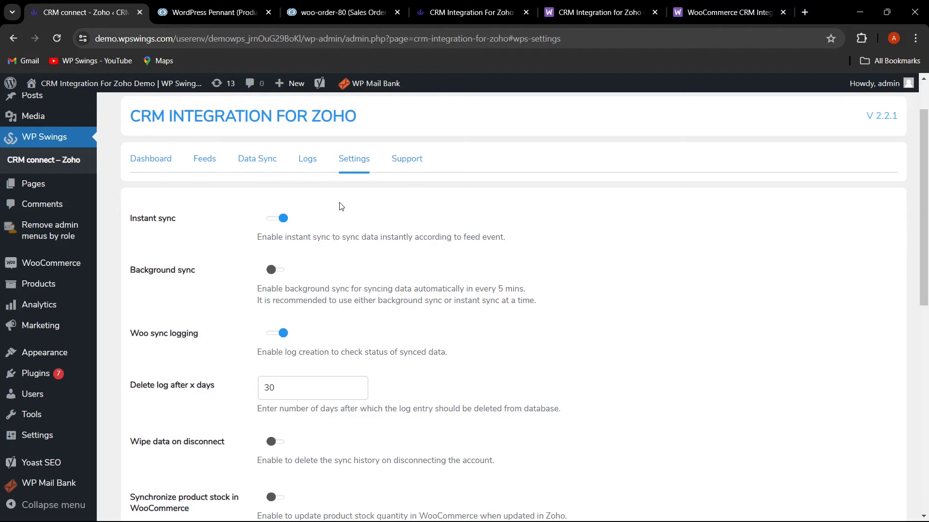
scroll(341, 207, down, 1)
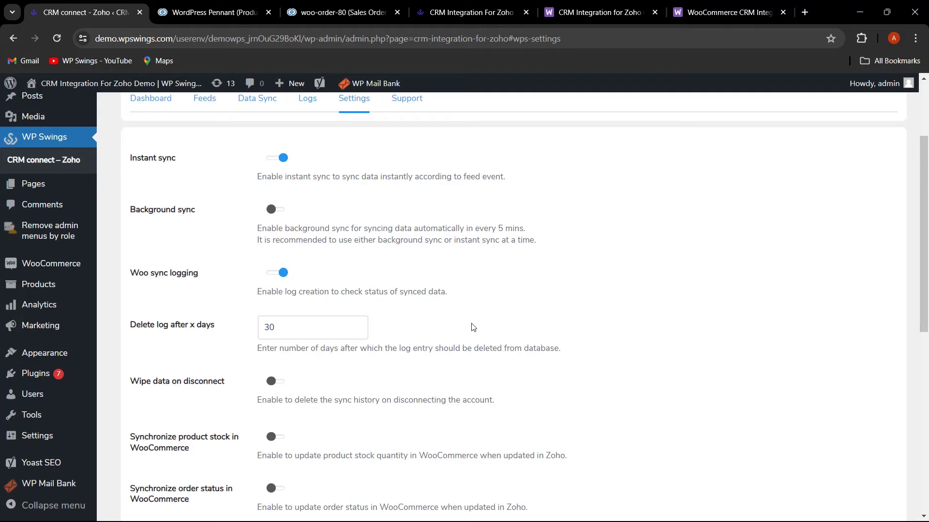
scroll(473, 328, down, 1)
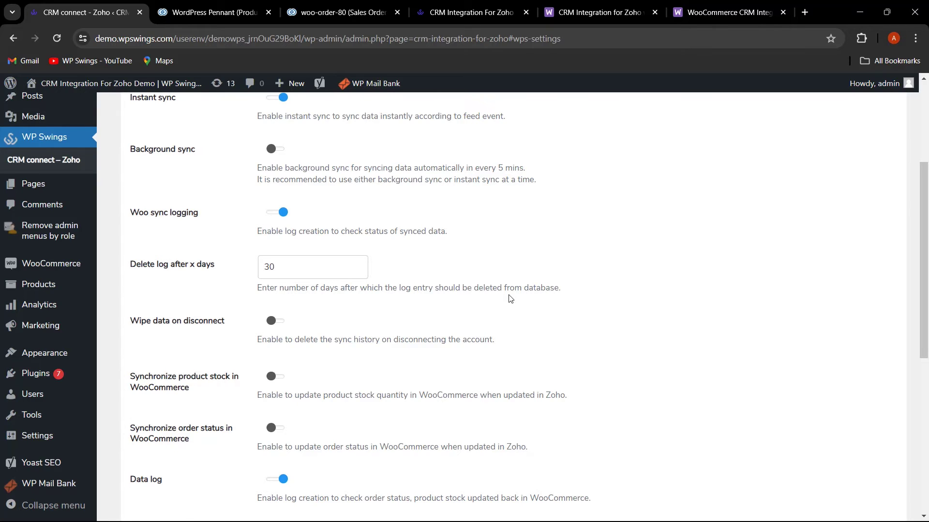
scroll(510, 299, down, 1)
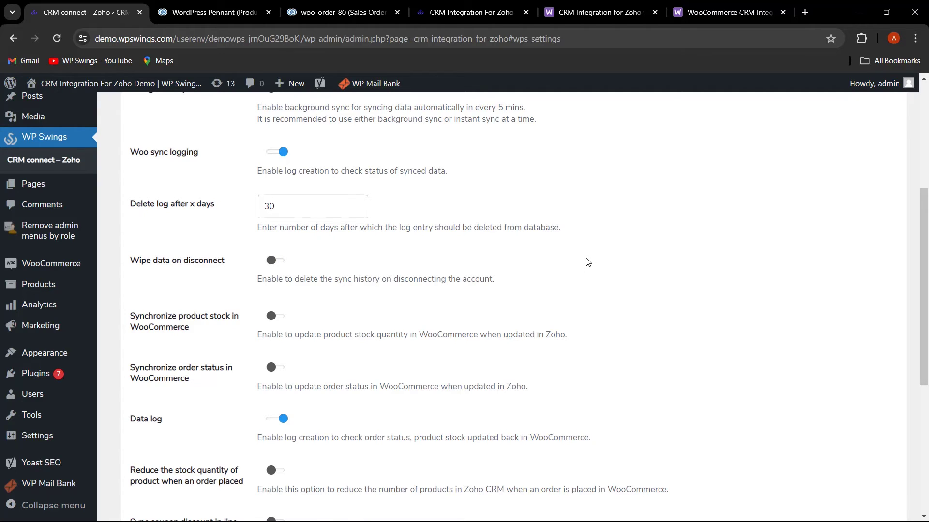
scroll(313, 328, down, 1)
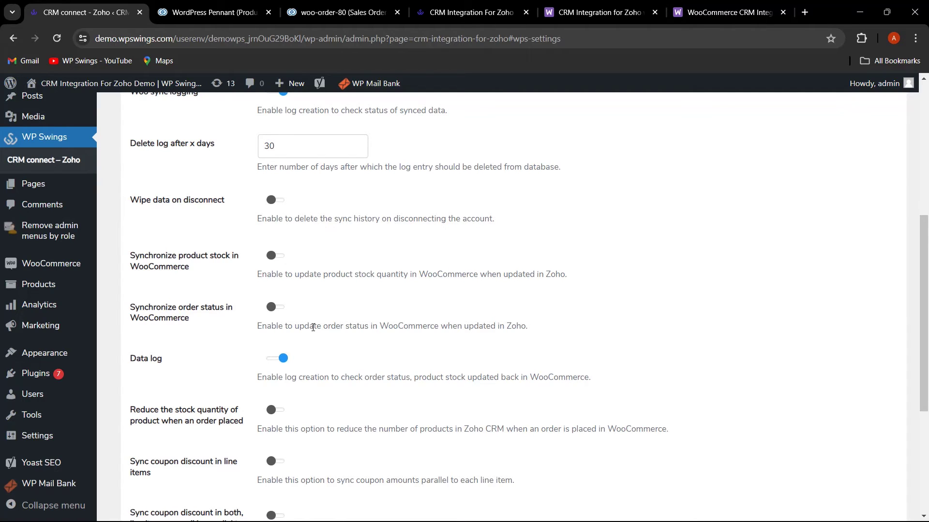
- Enable product stock synchronization in WooCommerce, and view the WordPress Pennant product in Zoho CRM before returning to the settings
click(276, 260)
click(261, 15)
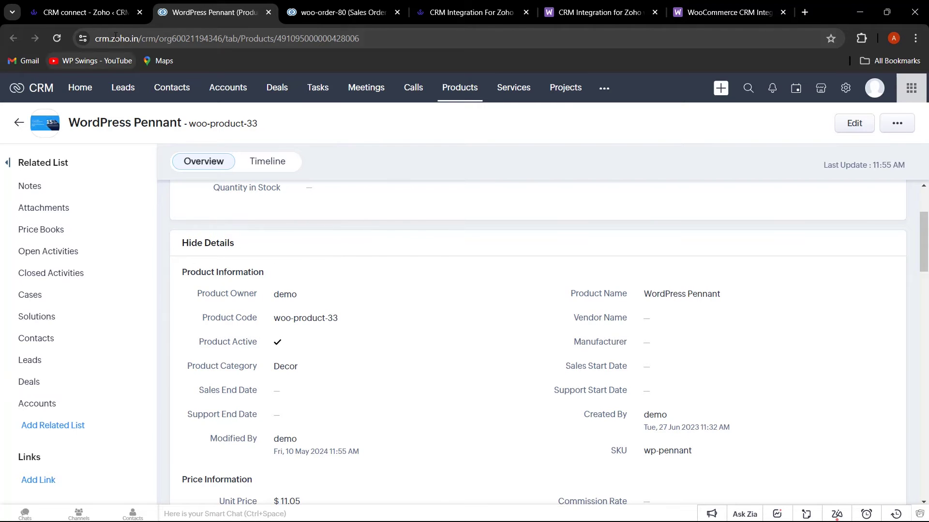
click(95, 10)
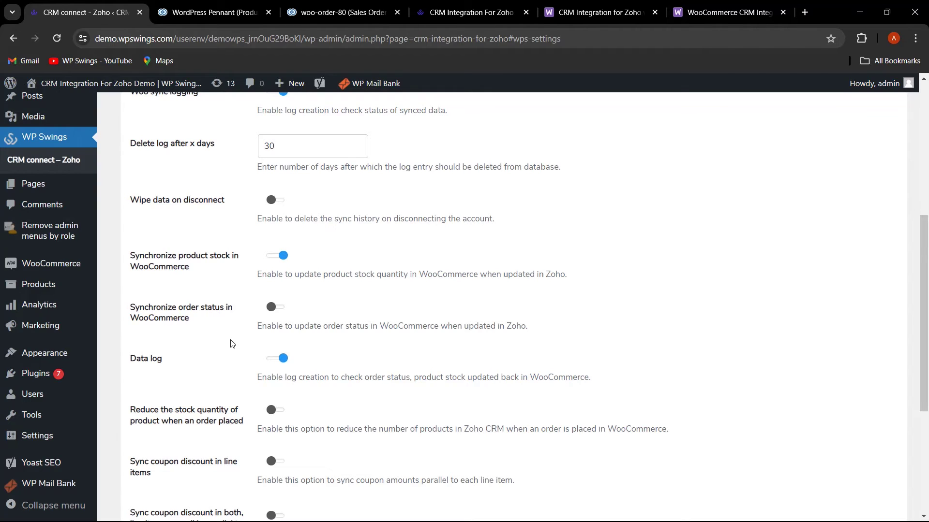
- Enable order status synchronization in WooCommerce and go to the mapping of Zoho order statuses
click(278, 307)
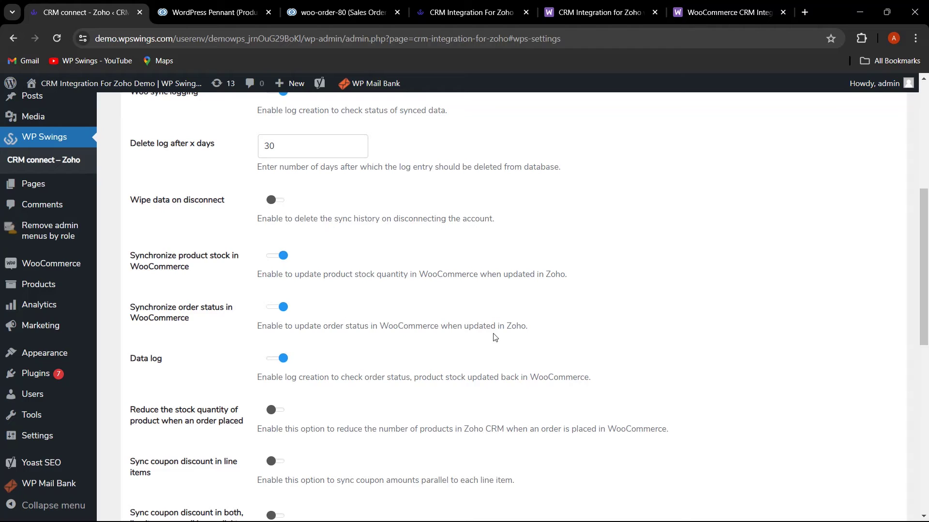
scroll(581, 358, down, 5)
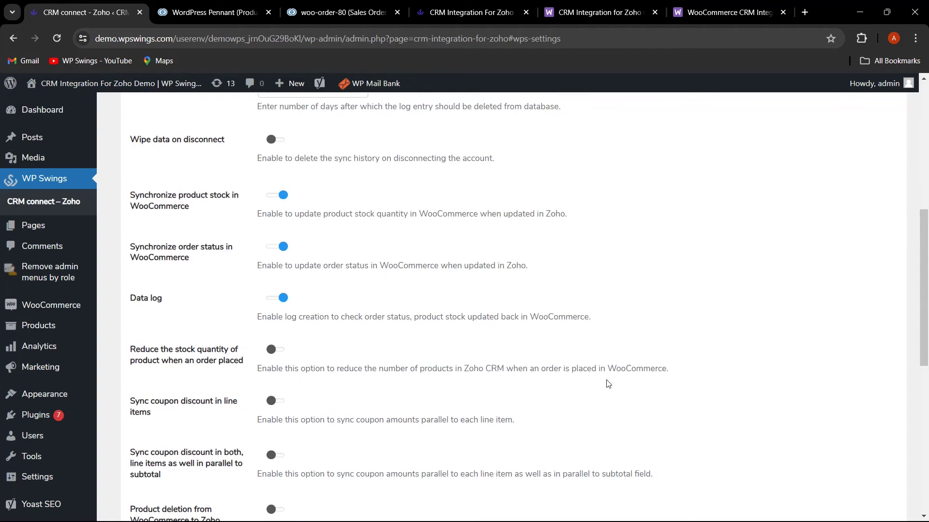
scroll(354, 398, down, 3)
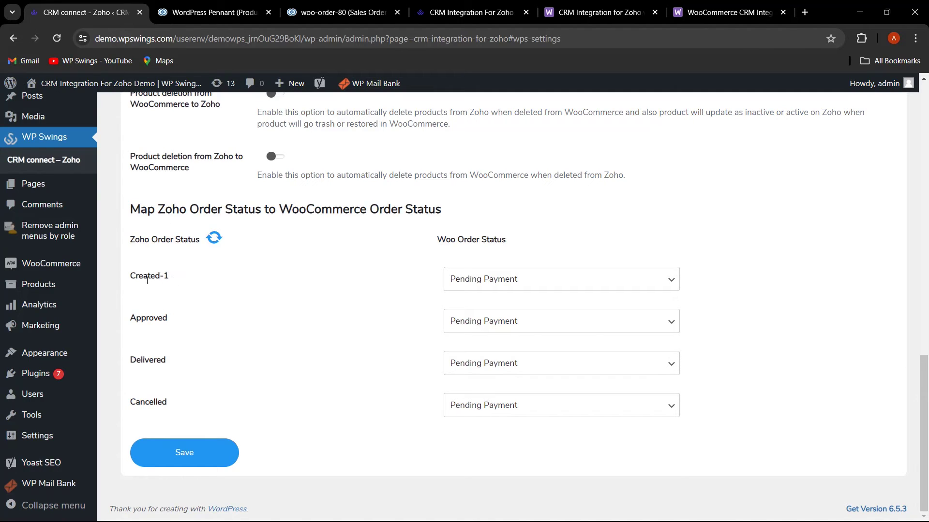
- Map the Zoho order statuses to WooCommerce: Created-1 to Processing, Approved and Delivered to Completed, and Cancelled to Failed
click(518, 280)
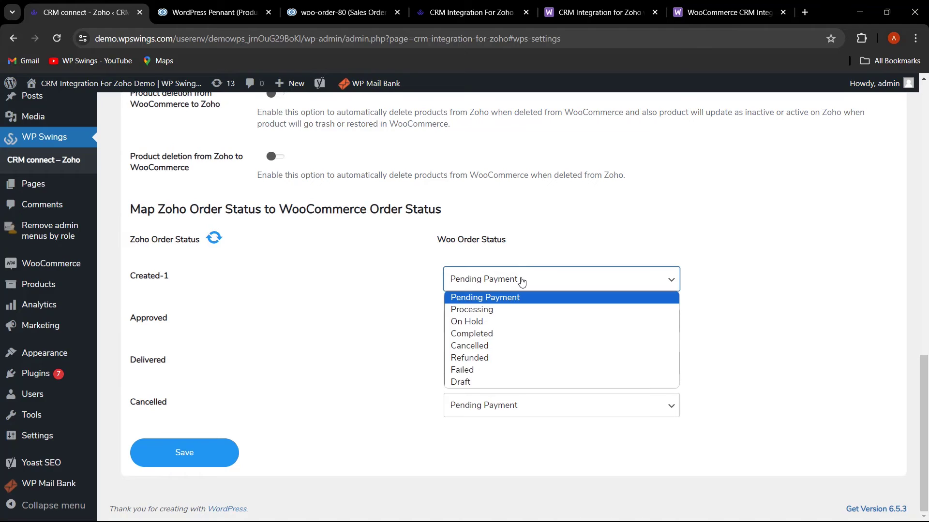
click(507, 309)
drag(129, 319, 186, 326)
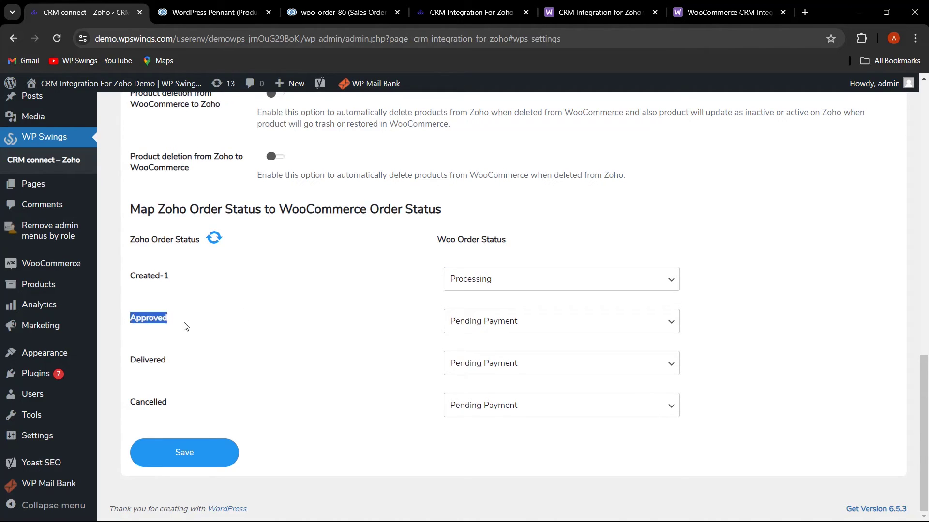
click(499, 321)
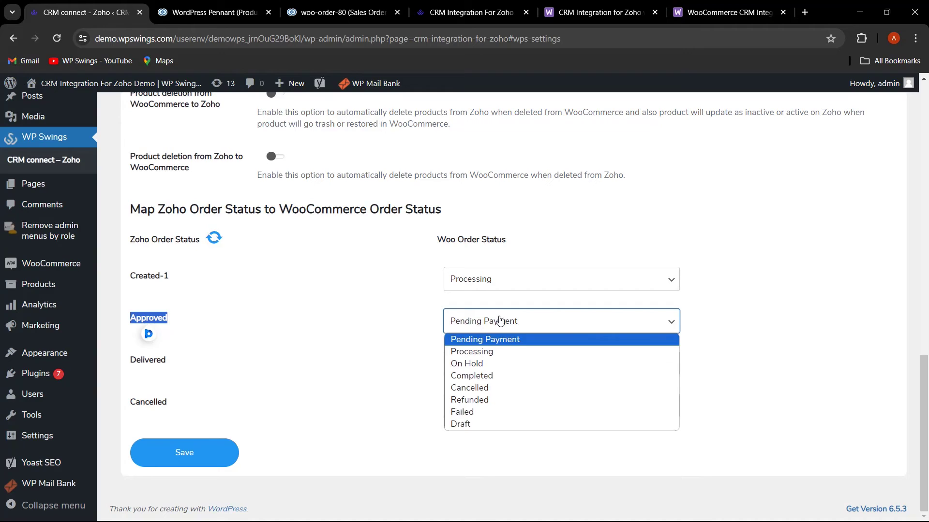
click(500, 376)
drag(167, 362, 130, 237)
click(522, 364)
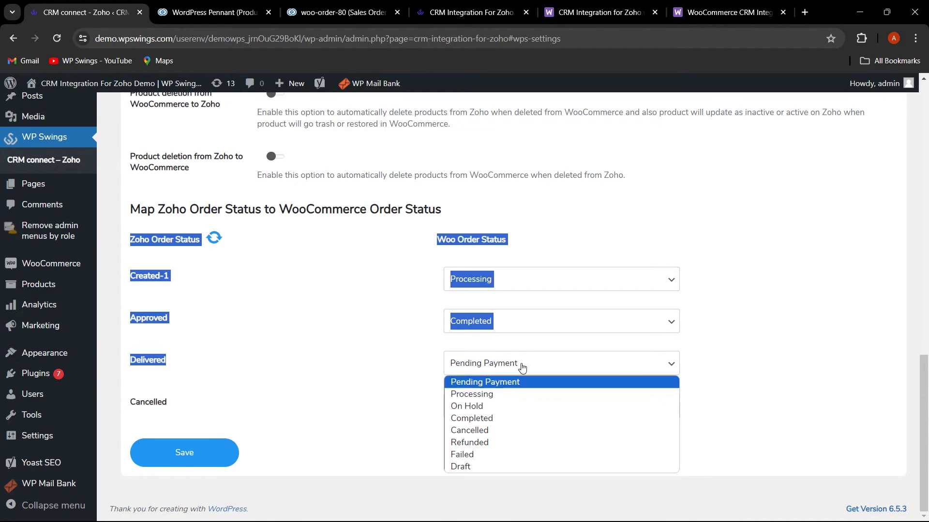
click(511, 417)
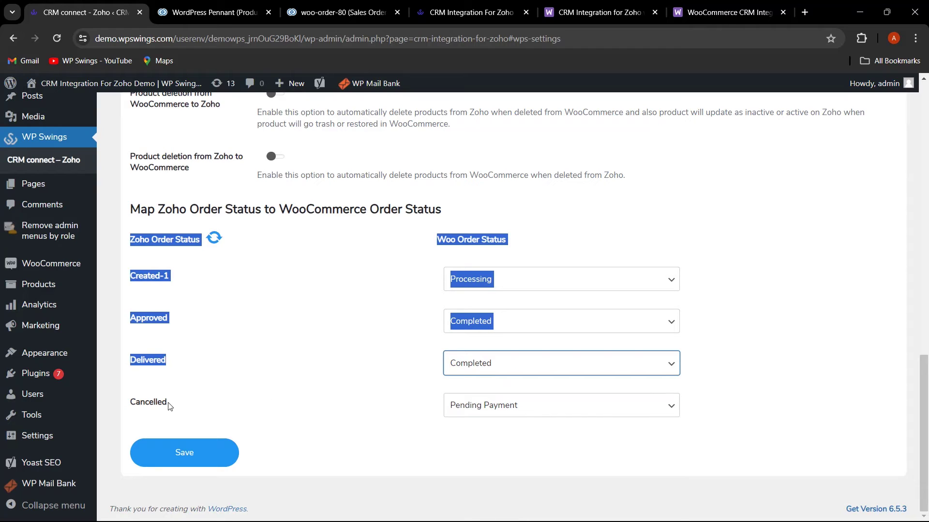
click(524, 410)
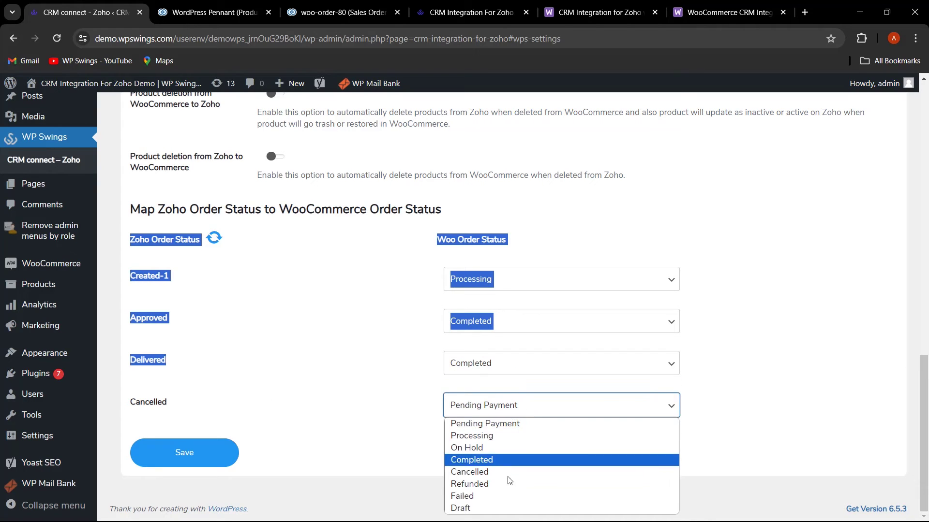
click(508, 496)
click(351, 401)
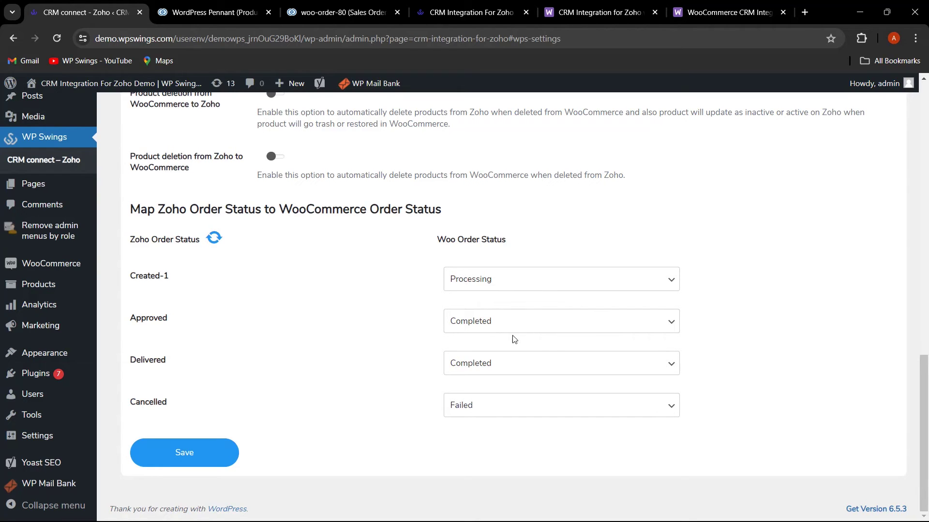
- Turn off order status synchronization, and try the option that reduces product stock when an order is placed, leaving it off
scroll(302, 332, up, 8)
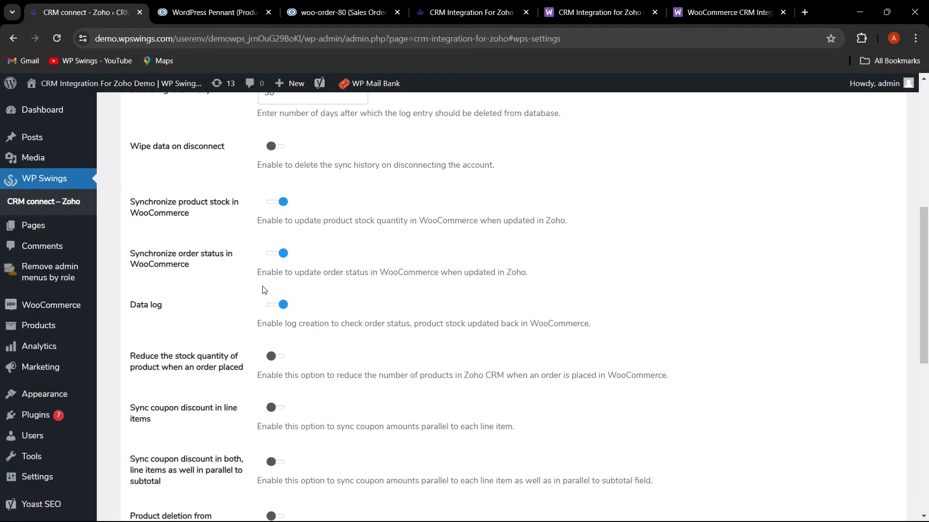
click(283, 254)
scroll(405, 299, down, 2)
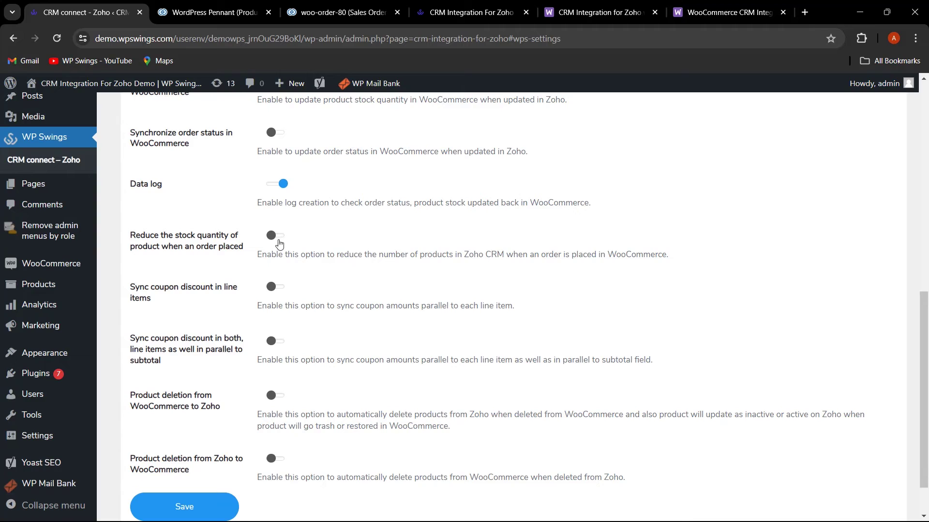
scroll(334, 270, down, 1)
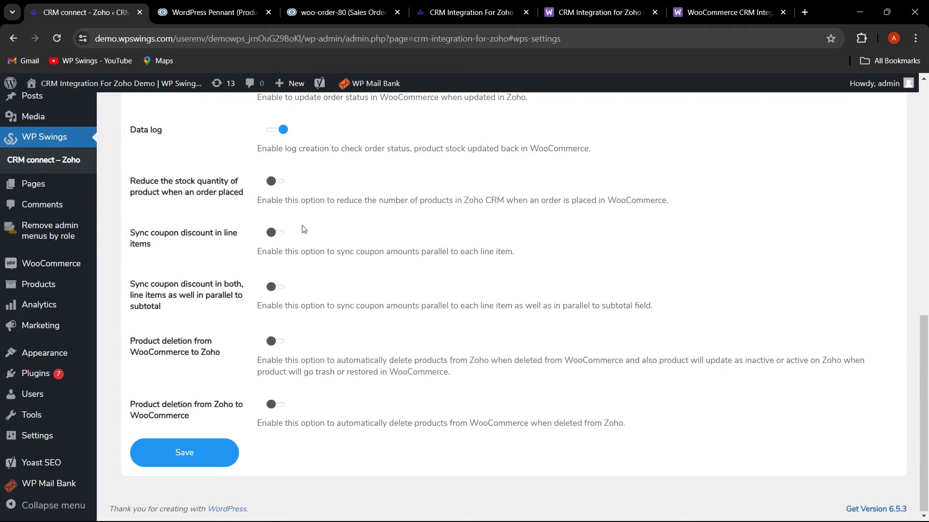
click(276, 184)
click(275, 184)
- Enable coupon discount sync in both line items and subtotal, plus product deletion in both directions, and save the settings
click(281, 288)
click(281, 342)
click(273, 404)
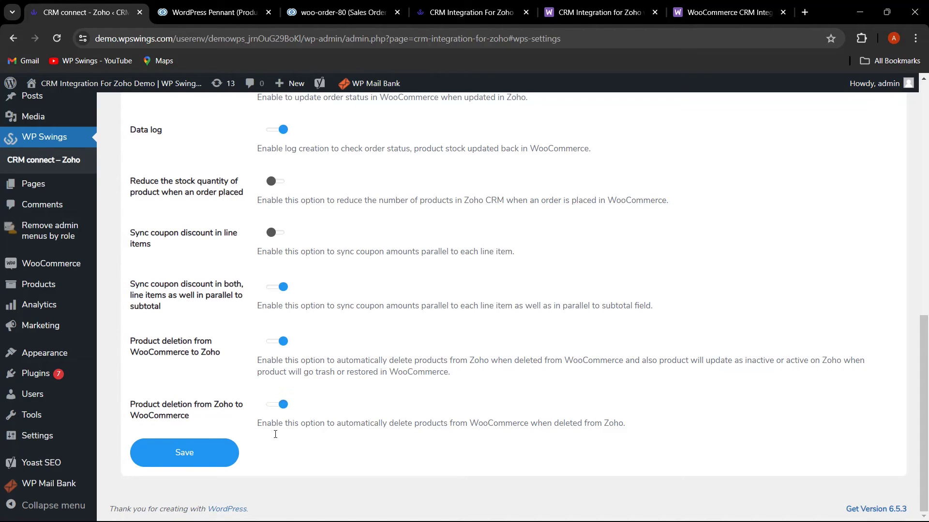
click(201, 456)
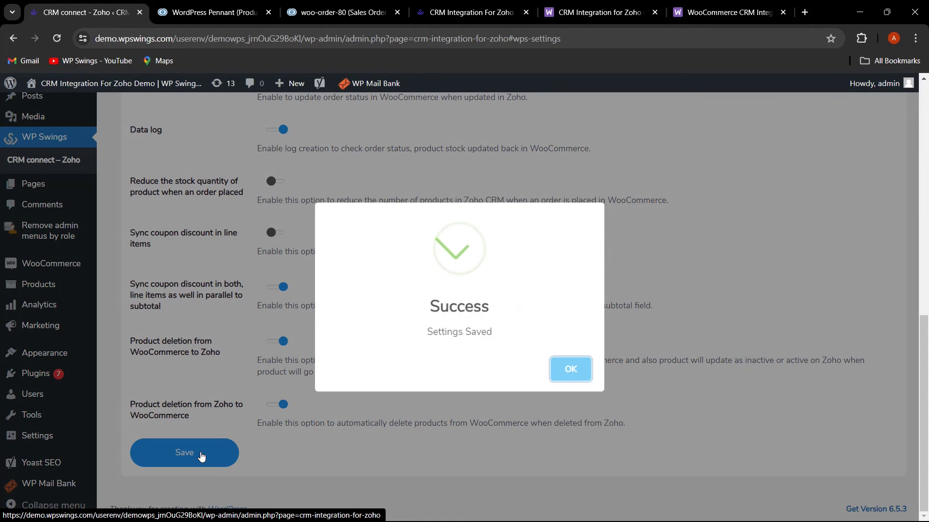
click(578, 371)
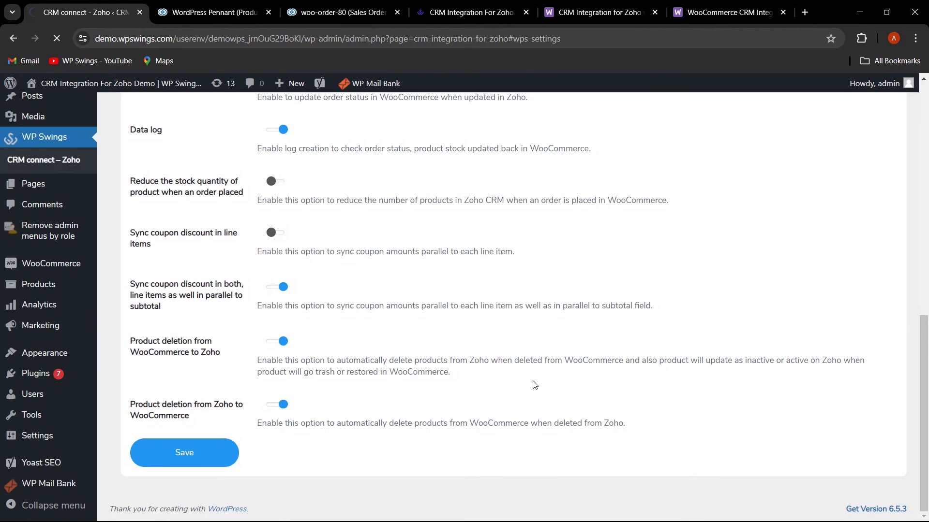
- Apply the coupon code w3iyb to the store cart containing the Album product
click(466, 12)
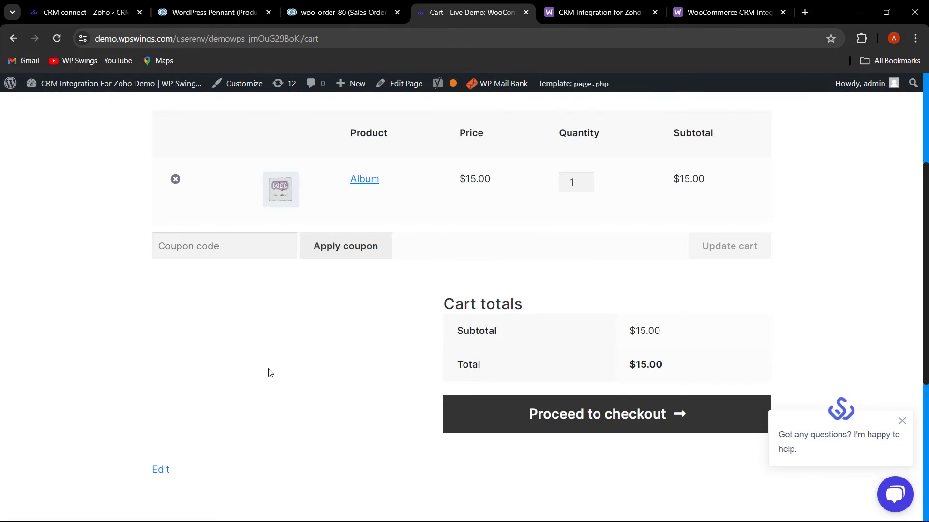
scroll(268, 387, up, 3)
click(206, 357)
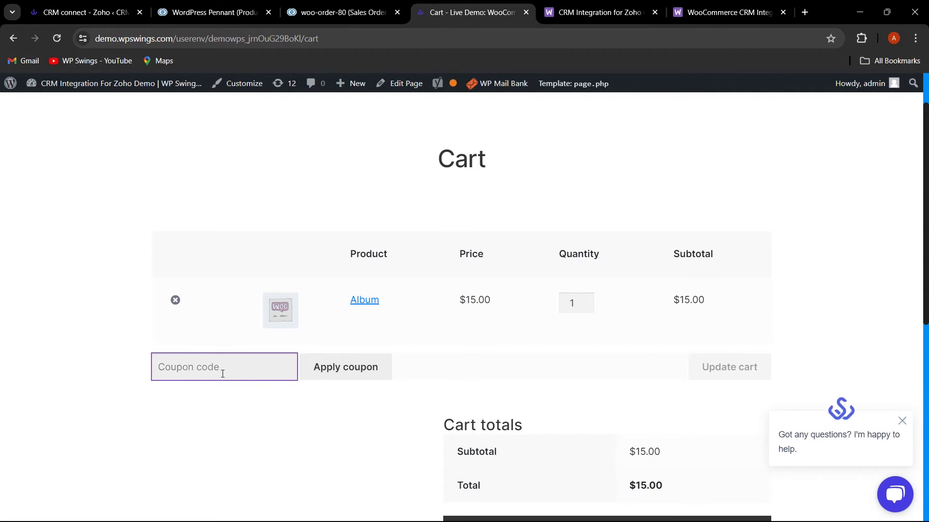
text(w3iyb)
click(371, 377)
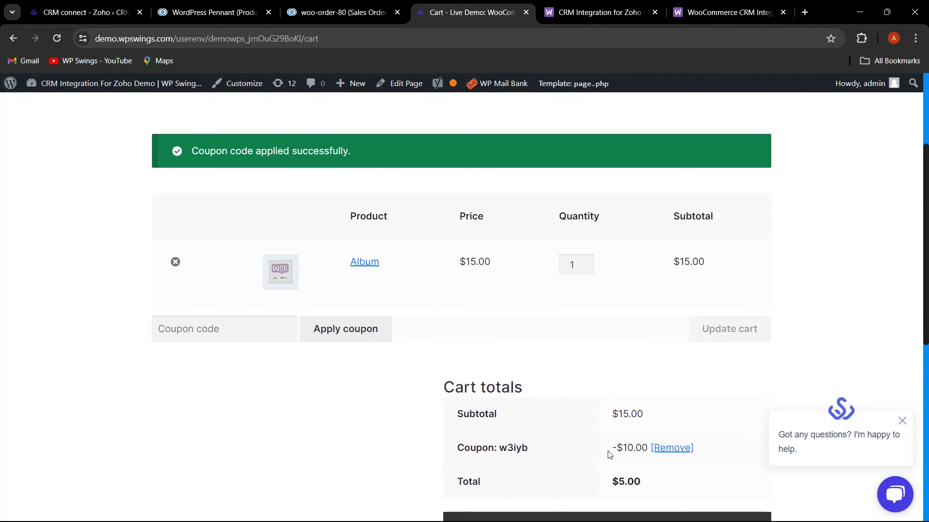
- Proceed to checkout with the discounted cart, place the order and review the order received page
scroll(628, 449, down, 5)
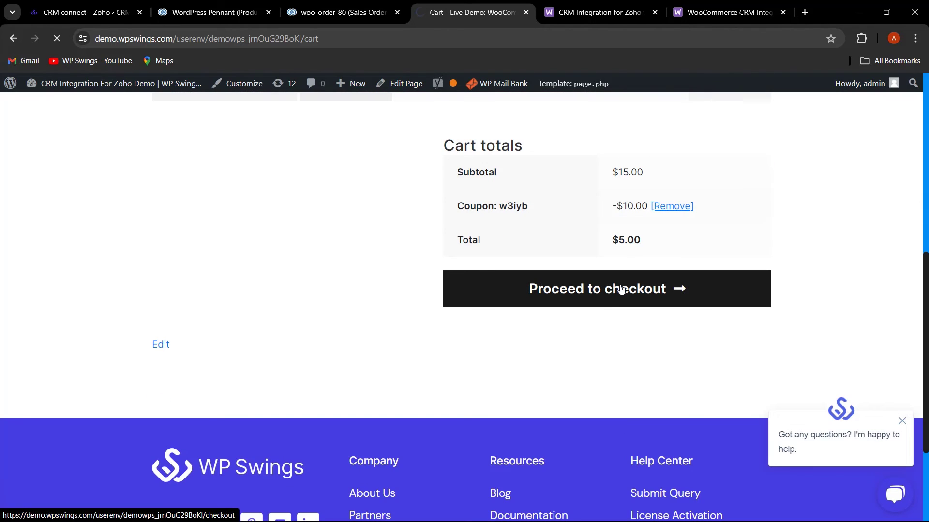
click(619, 293)
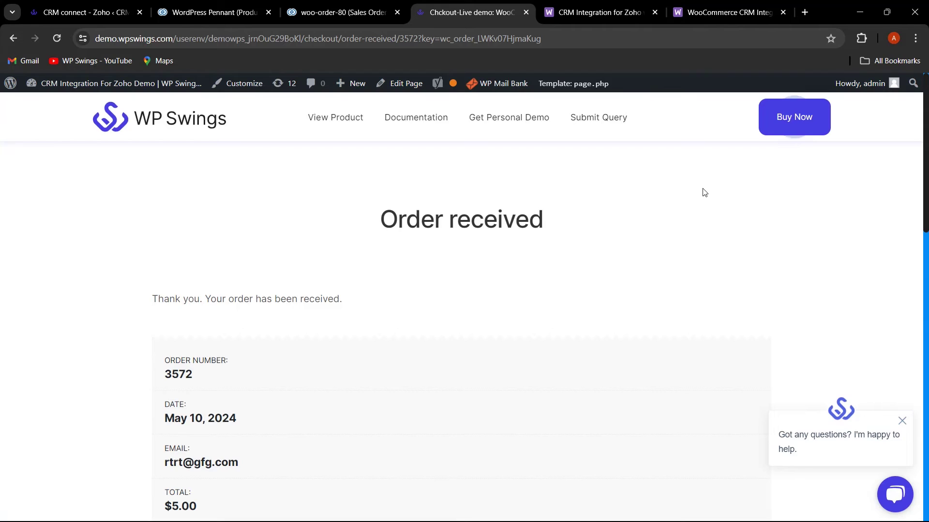
scroll(554, 252, down, 2)
scroll(554, 253, up, 2)
- Open the plugin's sync log and open the newest Default Sales Order Feed entry's Zoho record in a new tab
click(82, 12)
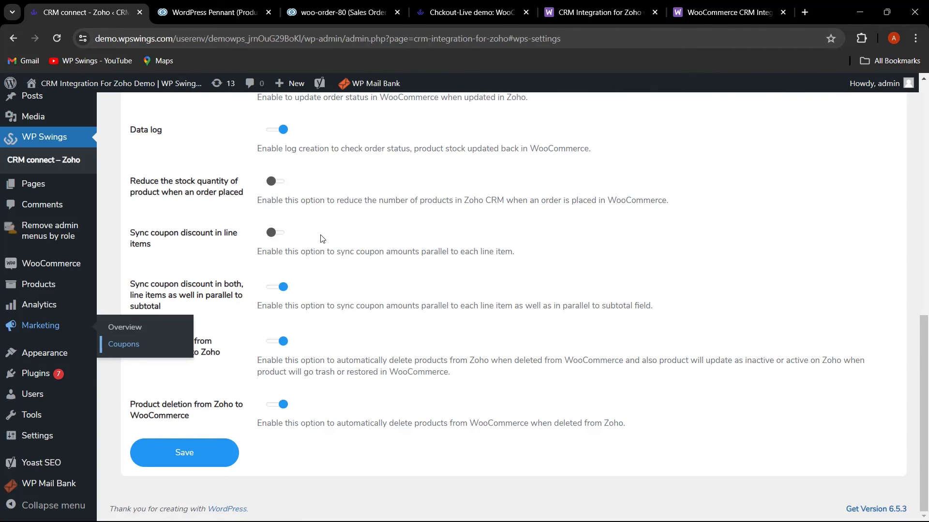
scroll(401, 237, up, 10)
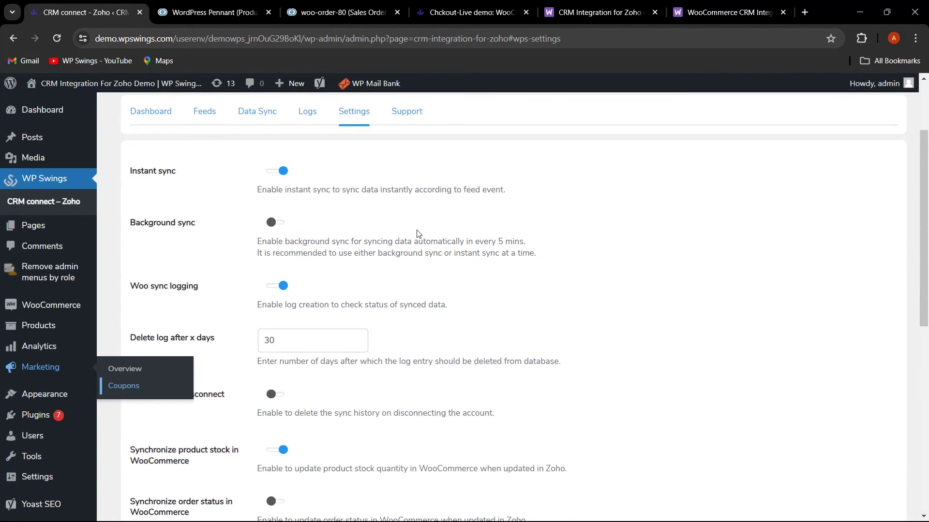
click(310, 220)
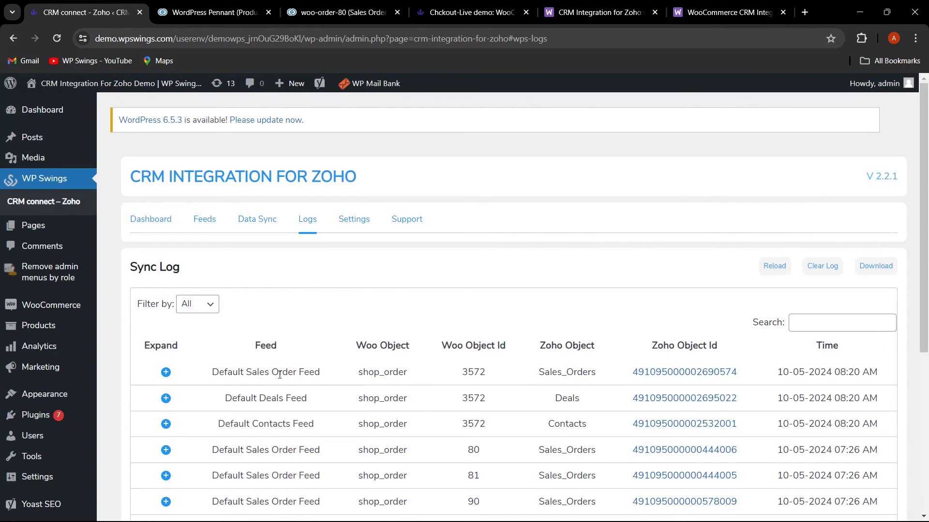
right_click(677, 376)
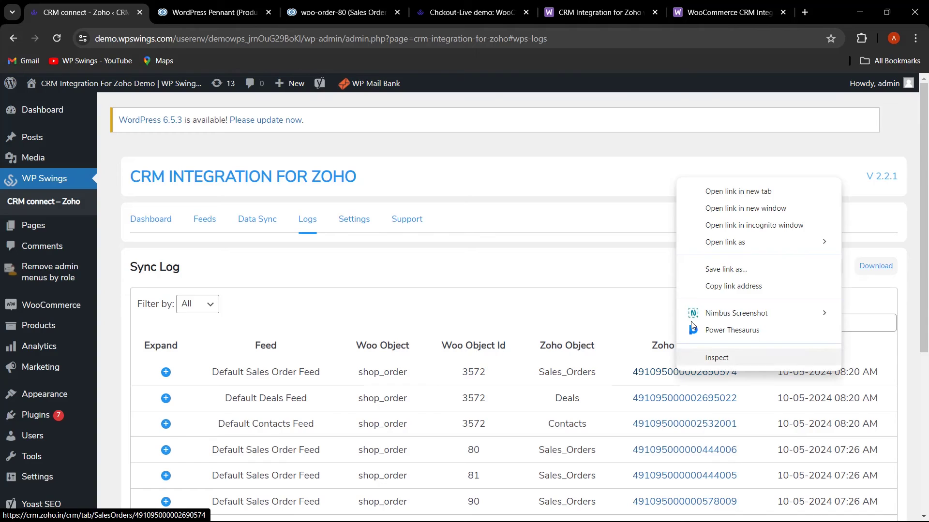
click(702, 191)
- Examine the synced sales order in Zoho CRM, checking its deal amount and the coupon discount in the ordered items and totals
click(186, 3)
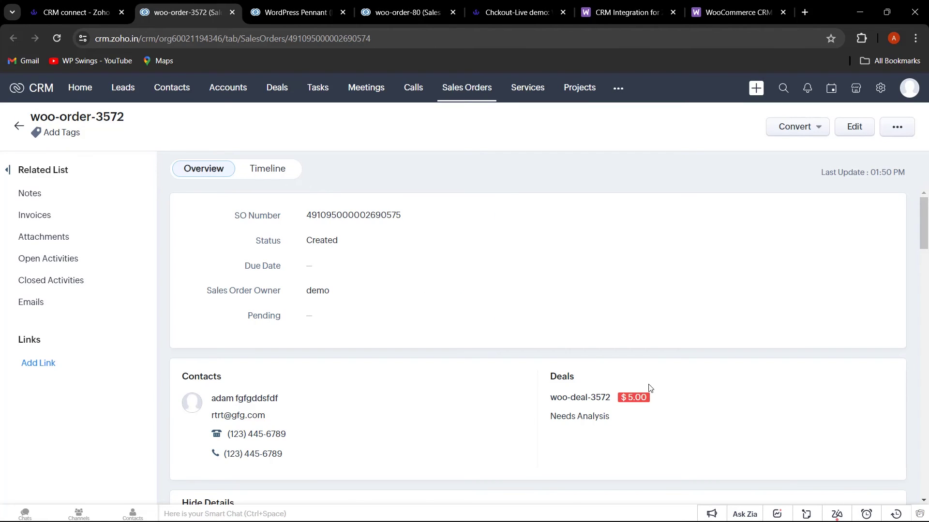
drag(657, 399, 610, 417)
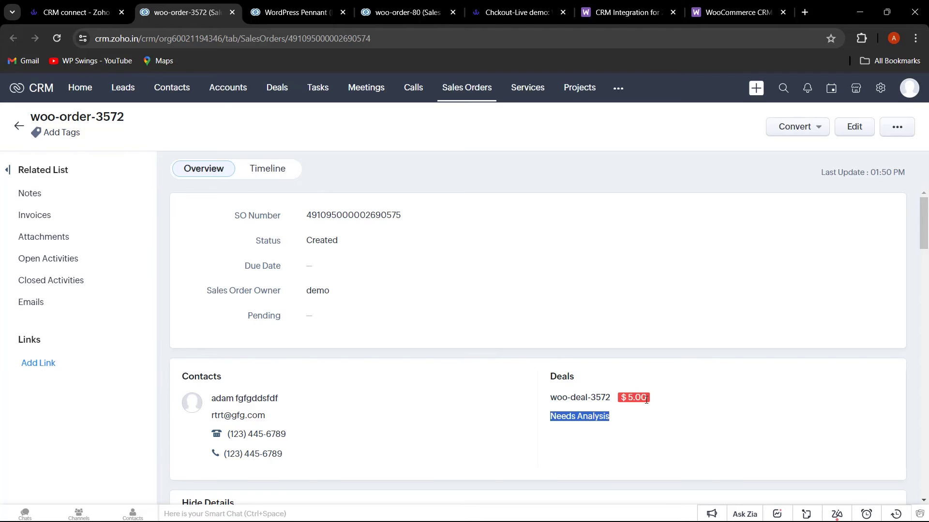
click(697, 385)
scroll(332, 325, down, 3)
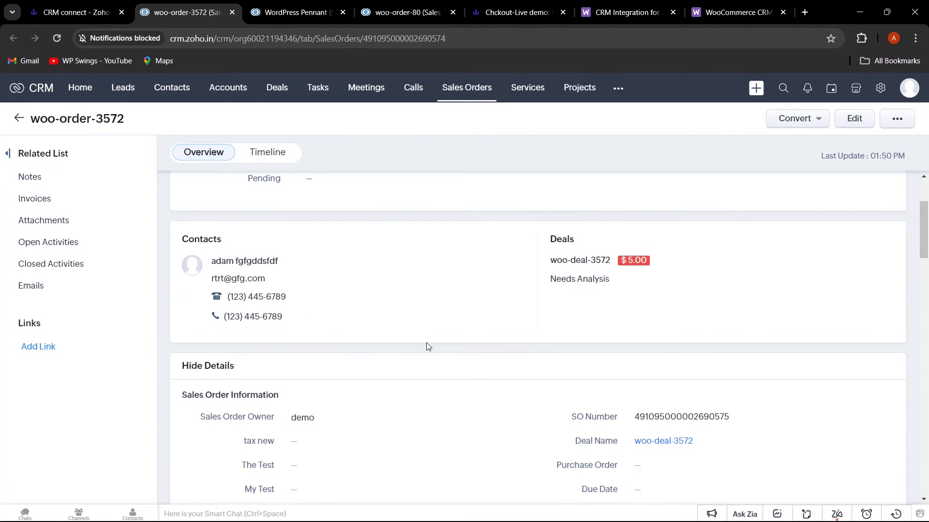
scroll(425, 343, down, 12)
scroll(426, 361, down, 3)
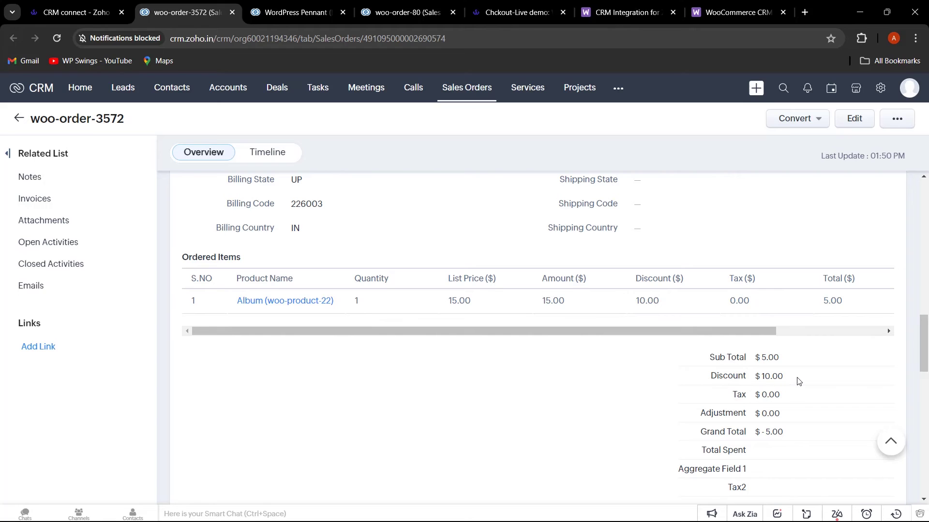
- Return to the plugin's settings and review the coupon discount sync options
click(66, 8)
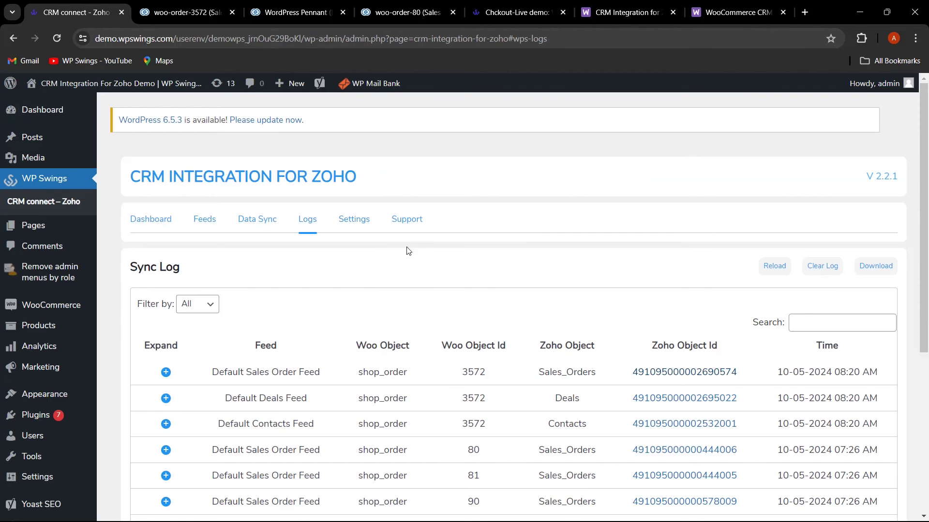
click(354, 219)
scroll(313, 332, down, 3)
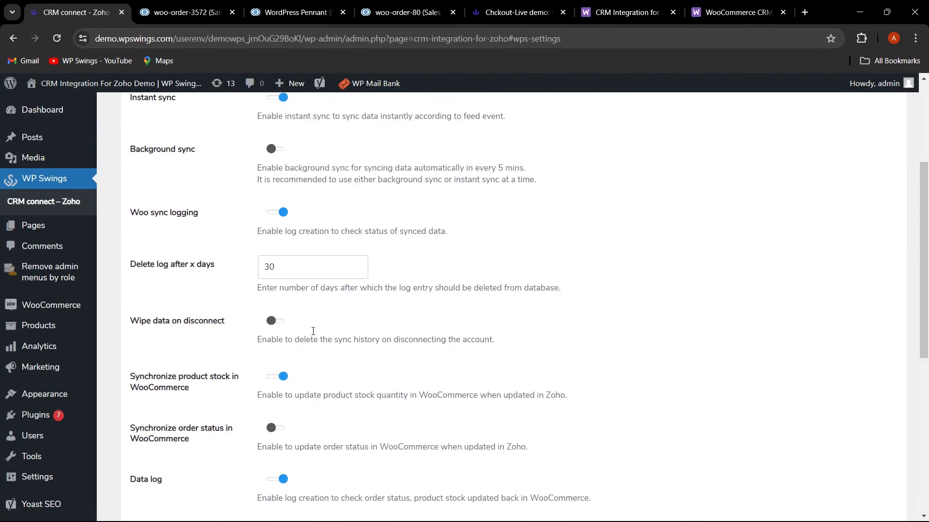
scroll(313, 331, down, 7)
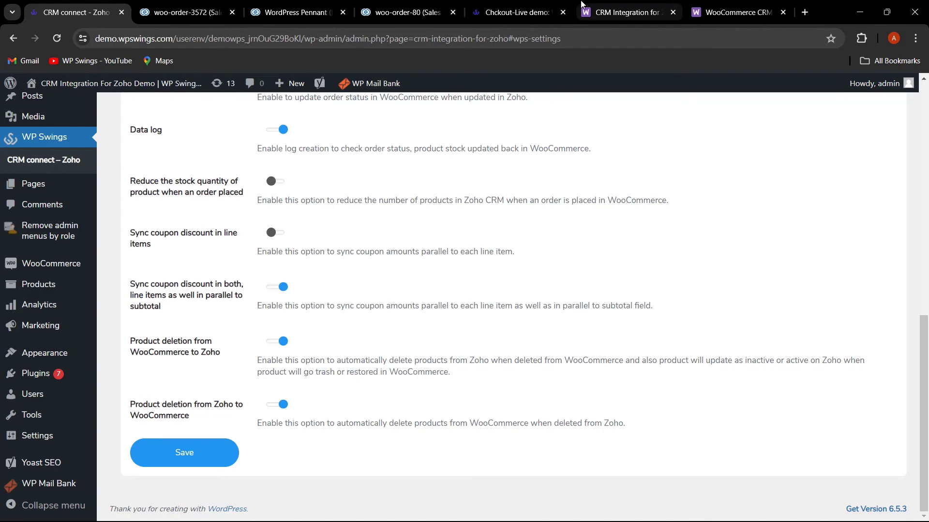
- Go back to the newly synced sales order in Zoho CRM and check the discount in its totals
click(382, 13)
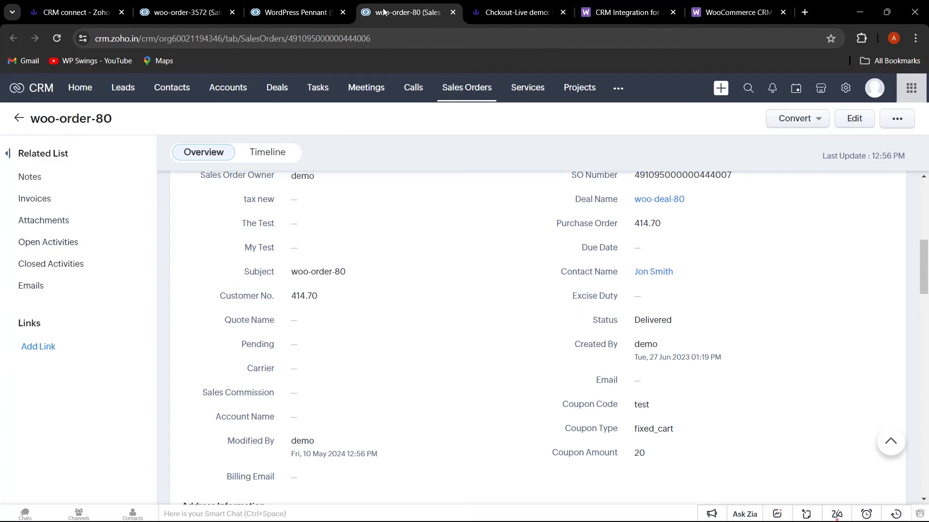
click(295, 11)
click(207, 5)
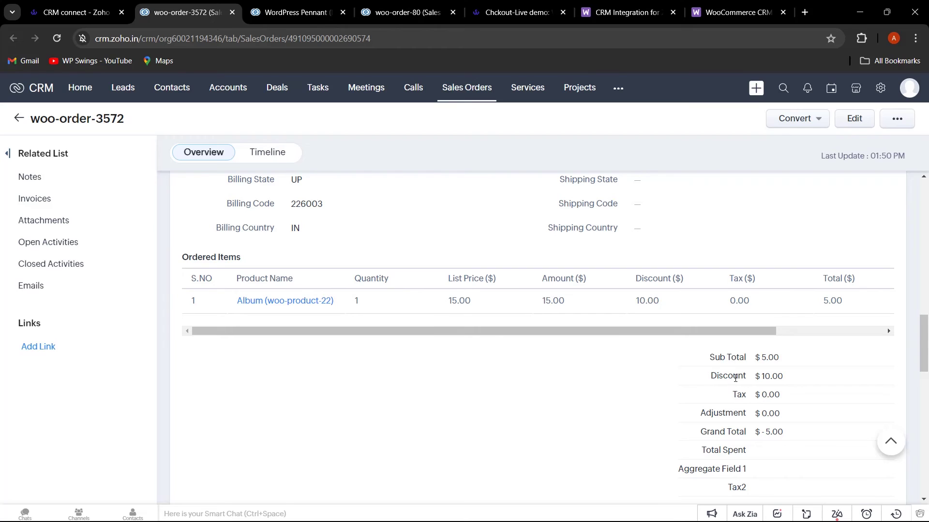
drag(711, 379, 790, 378)
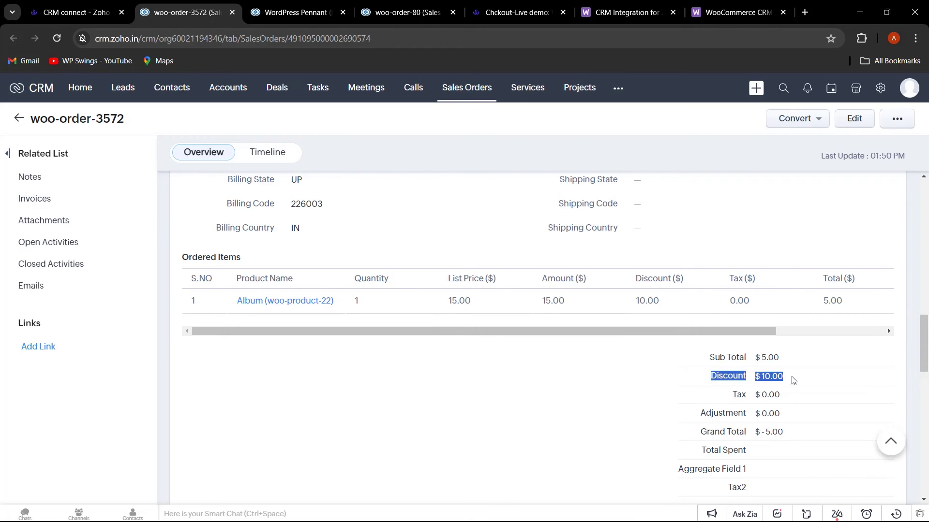
- Check the line-item discount of the ordered product and return to the plugin's settings
double_click(647, 300)
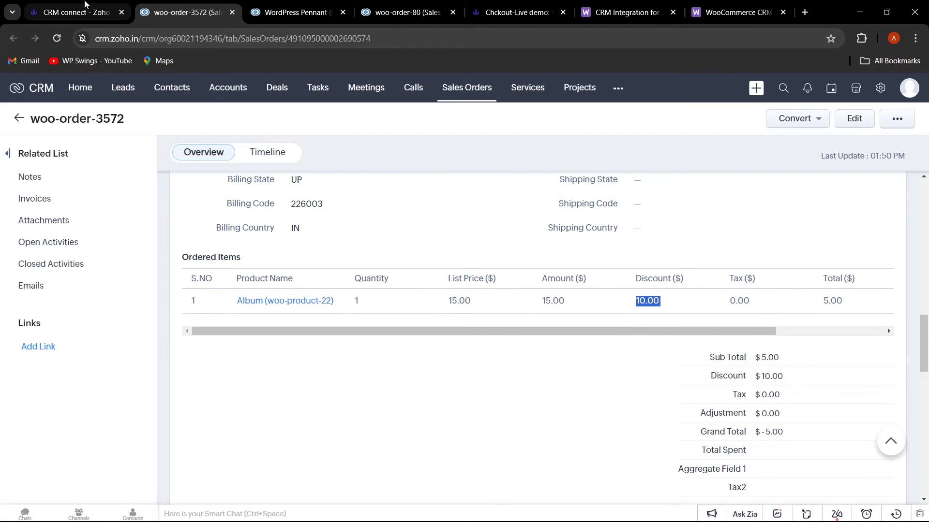
click(73, 12)
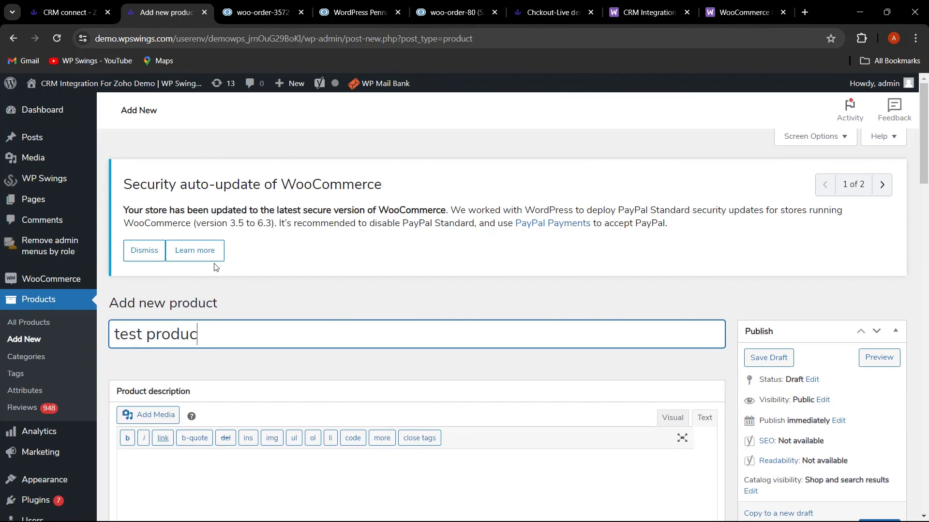
- Create and publish a new WooCommerce product named "test product"
text(test product)
scroll(836, 365, down, 1)
click(879, 468)
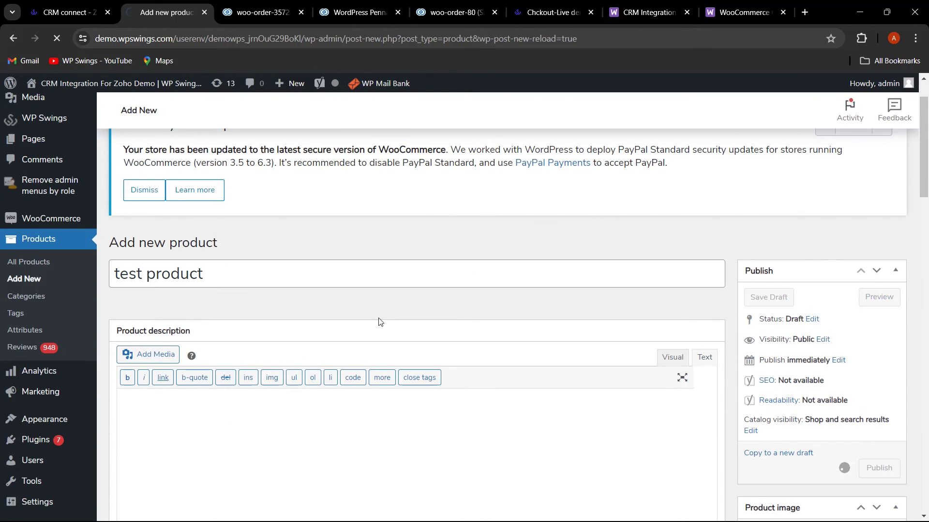
- Manually sync the new product to Zoho using the Default Products Feed
scroll(794, 413, down, 3)
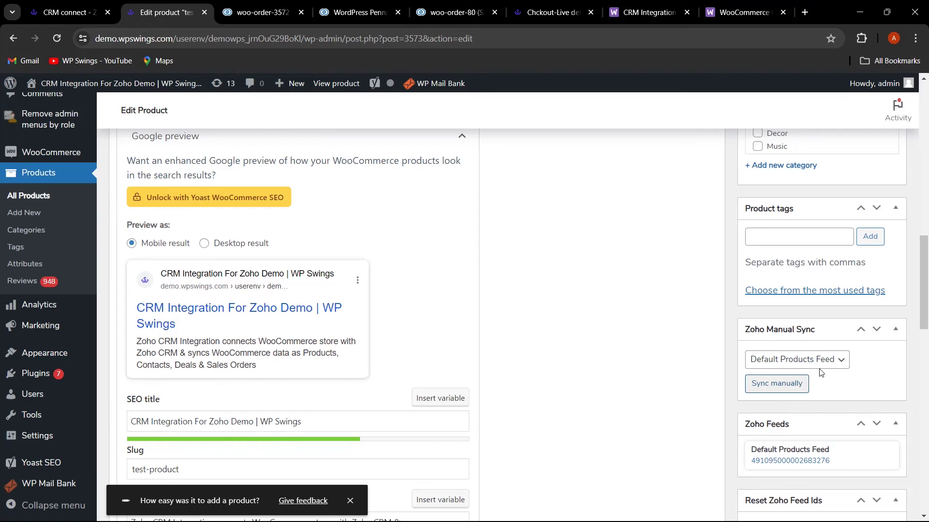
click(779, 386)
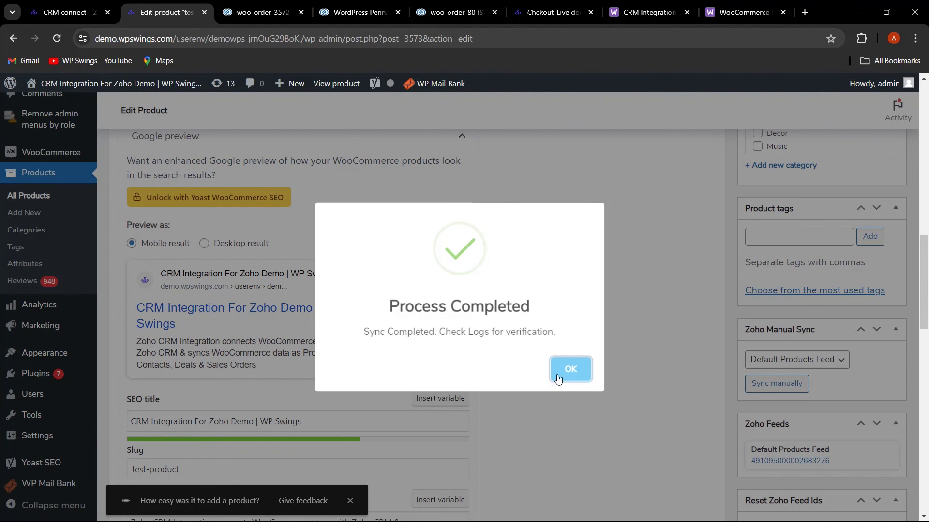
click(570, 369)
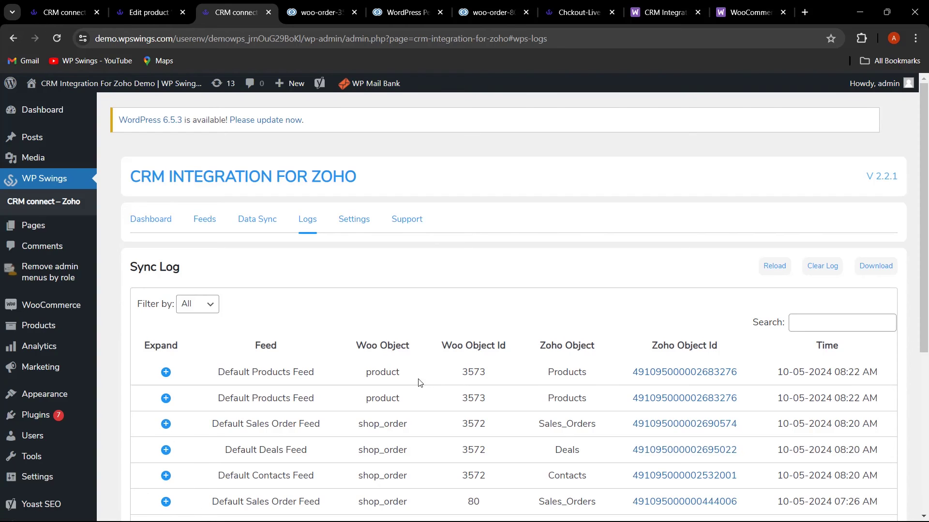
- Open the newest Default Products Feed log entry's Zoho record in a new tab and review the product details
right_click(664, 373)
click(696, 190)
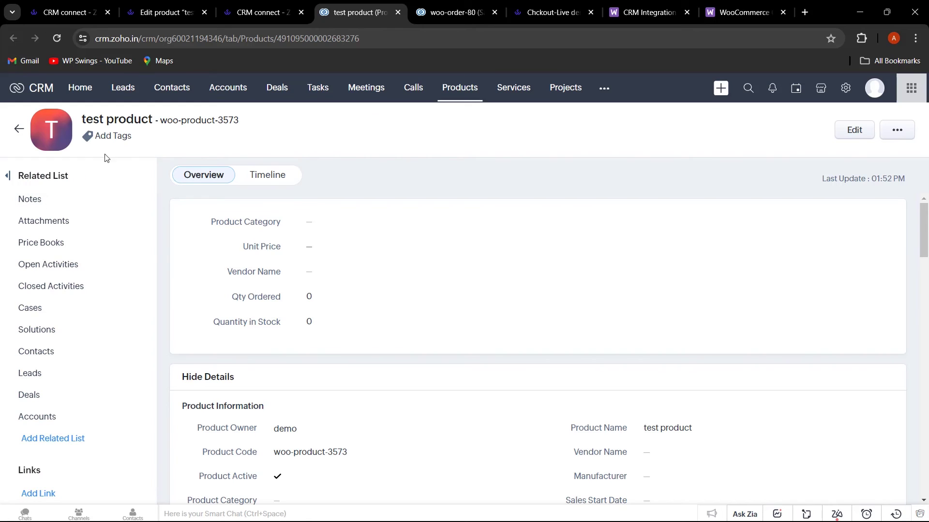
scroll(411, 295, down, 2)
scroll(435, 346, up, 2)
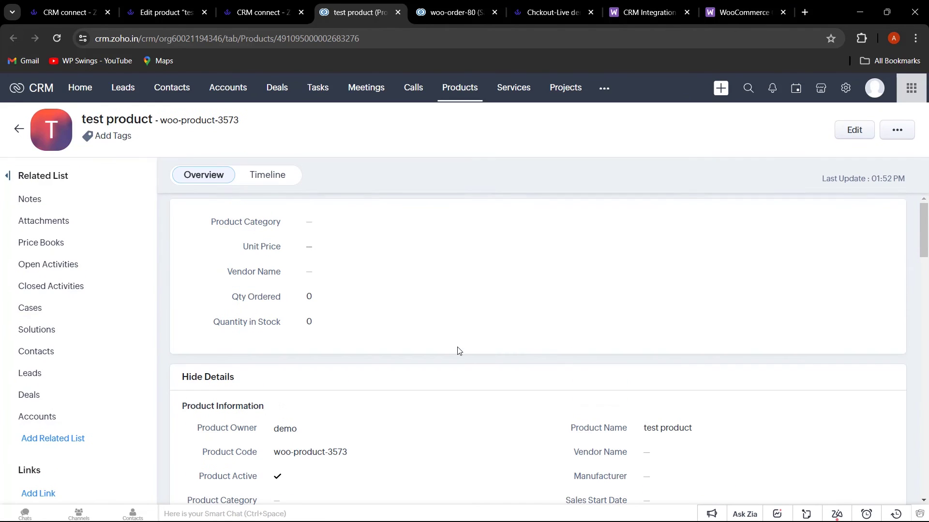
- Set the test product's regular price to 300, update it, and check the unit price in Zoho CRM
click(164, 12)
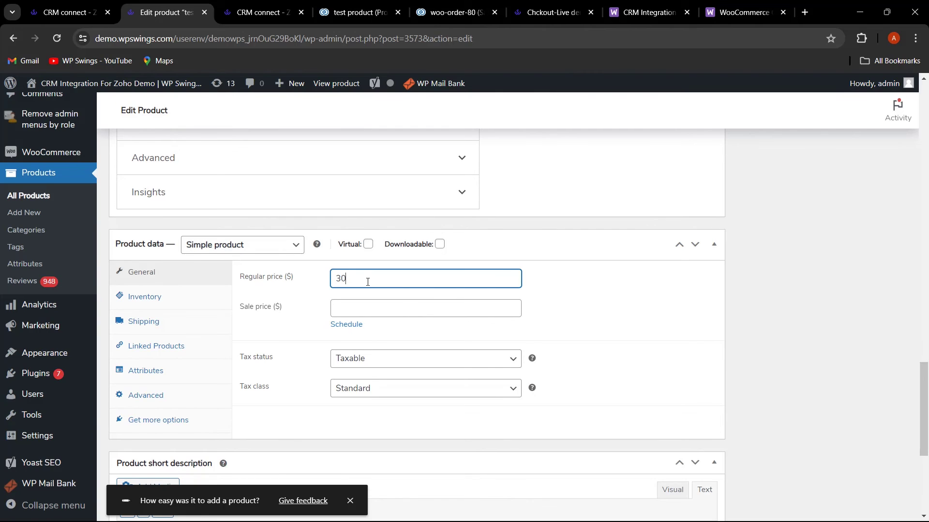
scroll(885, 236, up, 9)
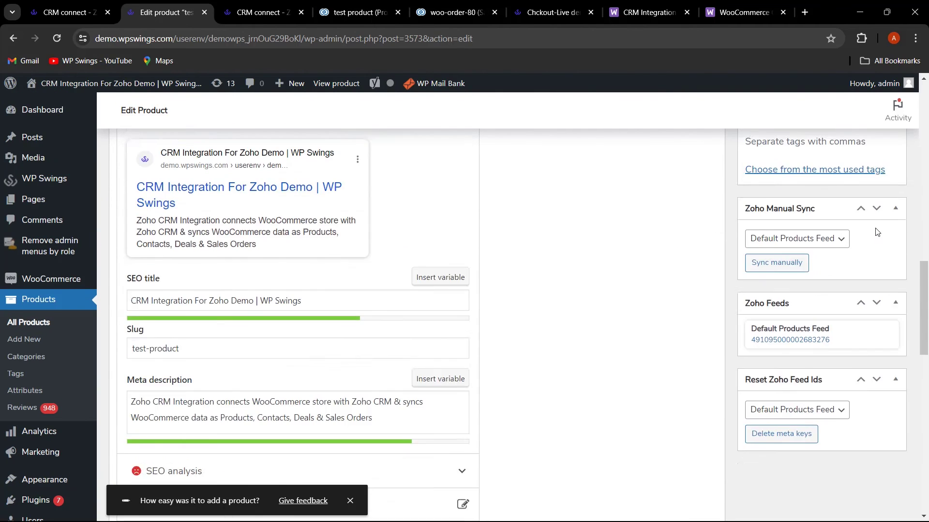
scroll(875, 222, up, 10)
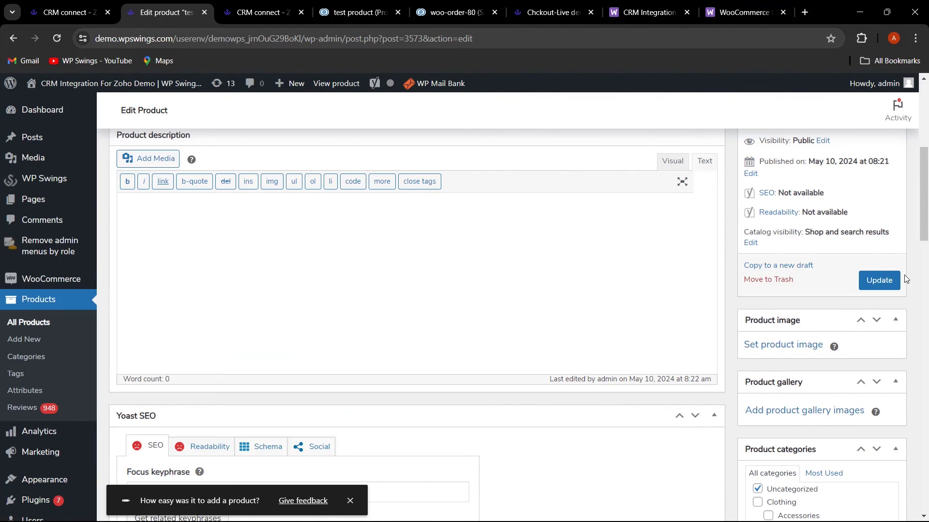
click(356, 13)
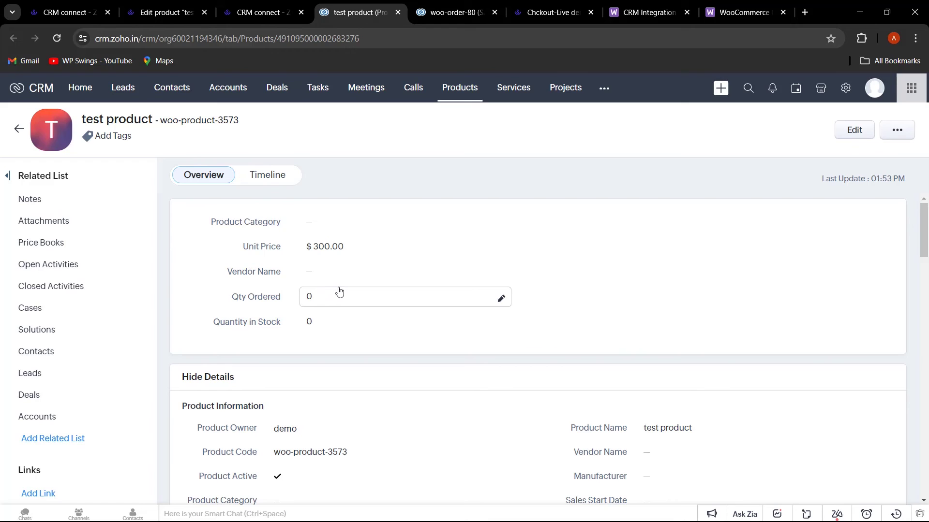
- Move the test product to the trash from the WooCommerce product list
click(167, 12)
scroll(503, 328, up, 6)
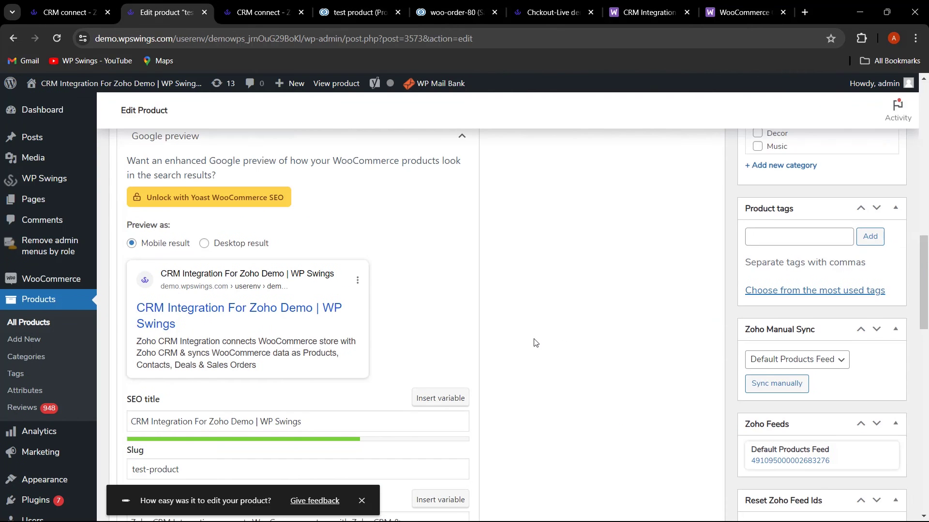
scroll(344, 315, up, 5)
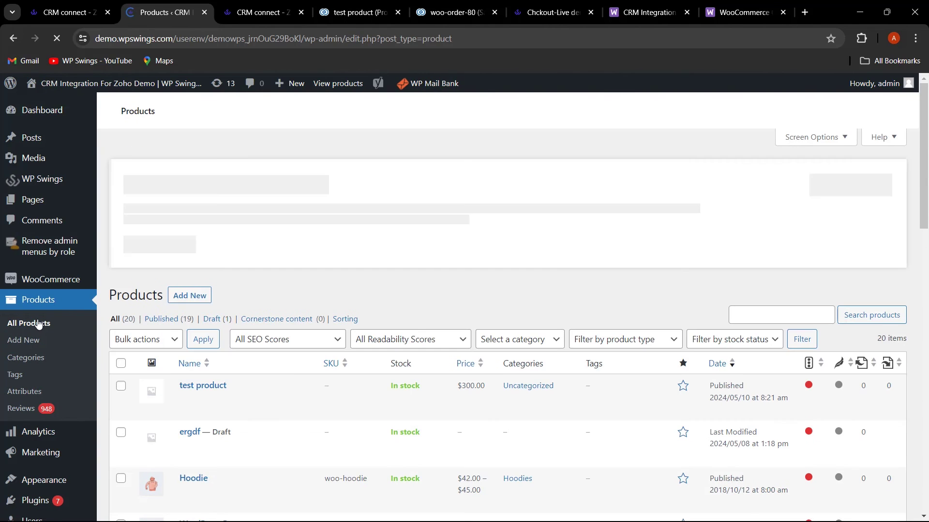
mouse_move(217, 394)
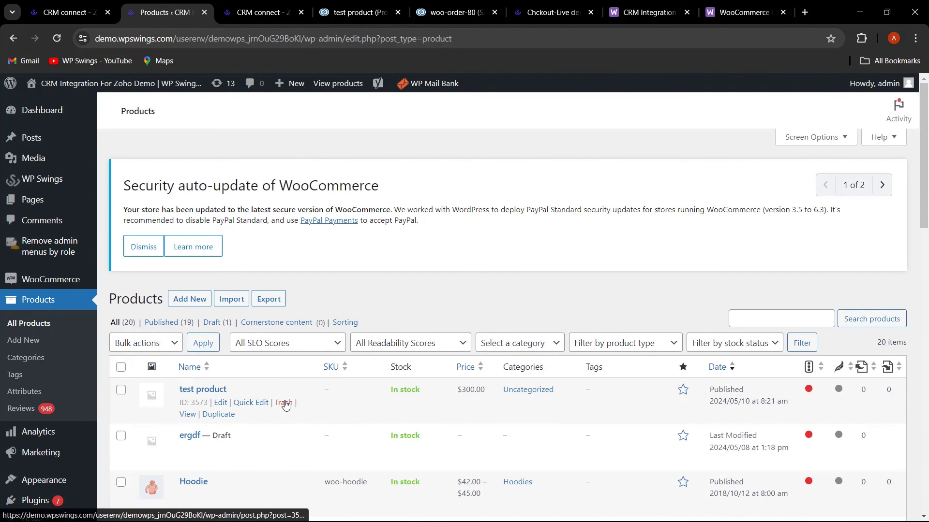
- Reload the test product's record in Zoho CRM and check its Product Active field
click(355, 12)
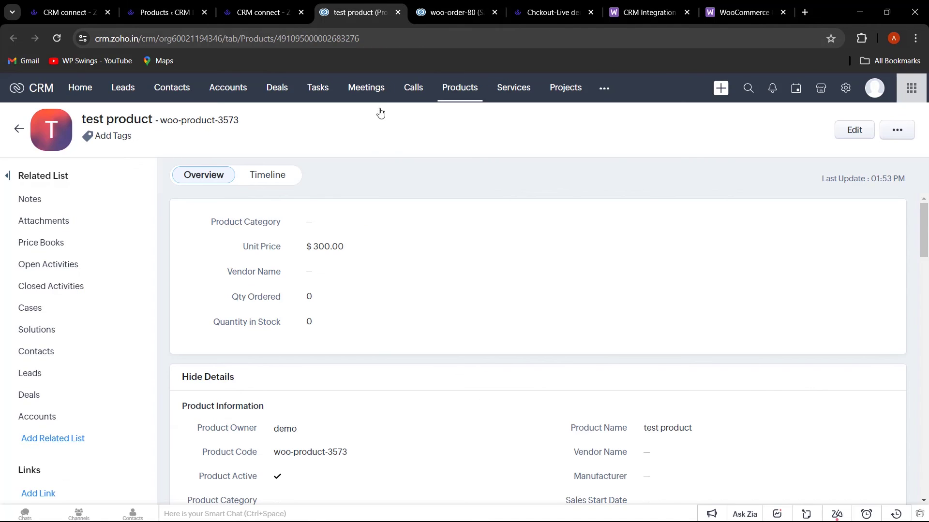
scroll(288, 349, down, 2)
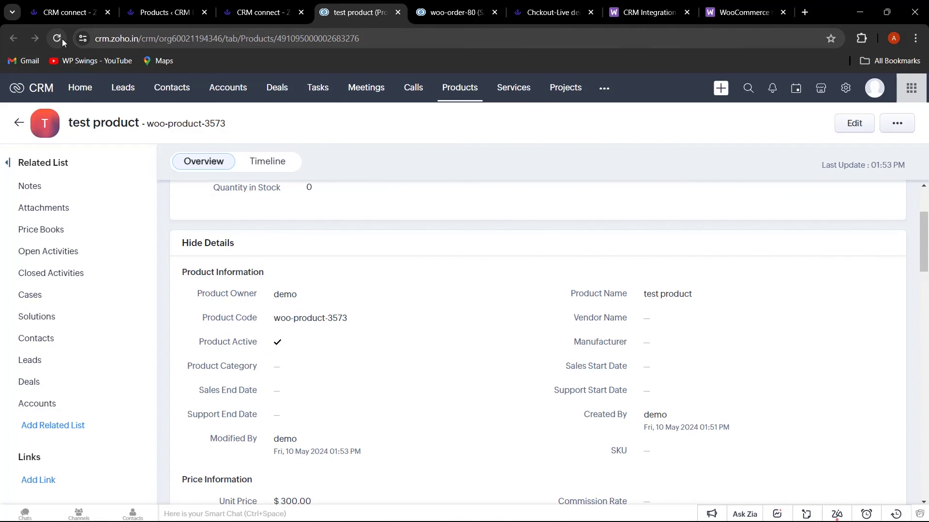
click(62, 38)
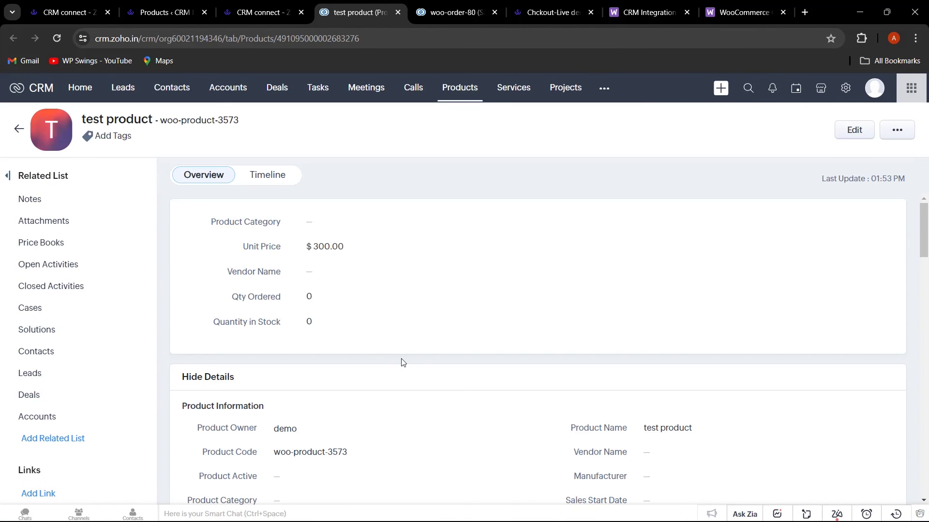
scroll(401, 362, down, 3)
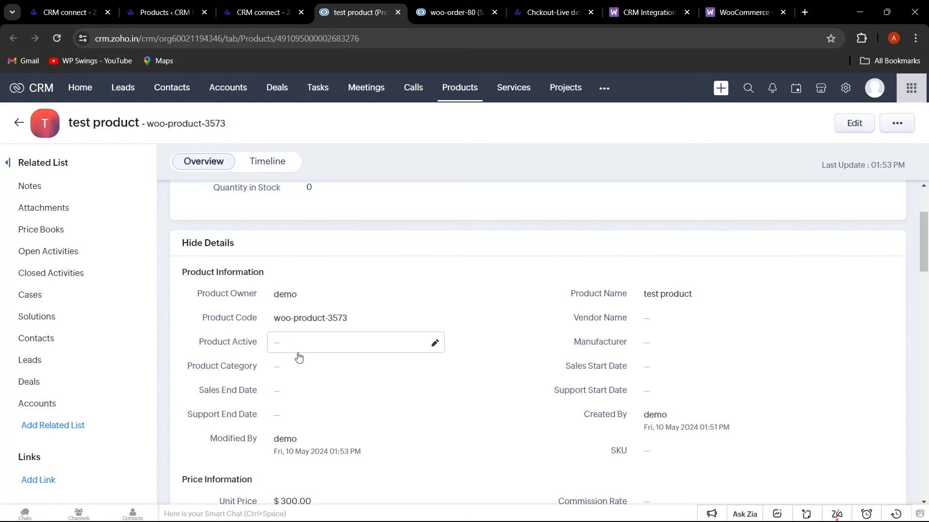
- Permanently delete the test product from the WooCommerce products trash
click(160, 12)
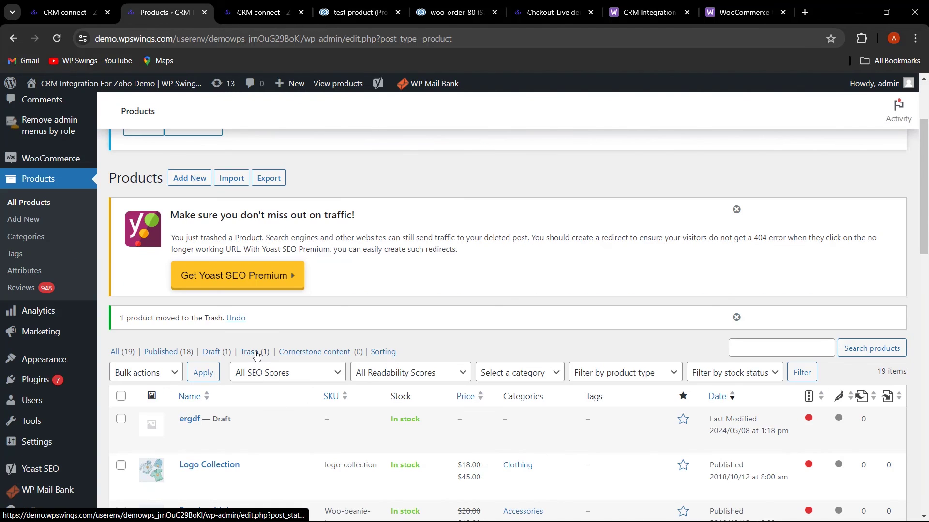
click(260, 354)
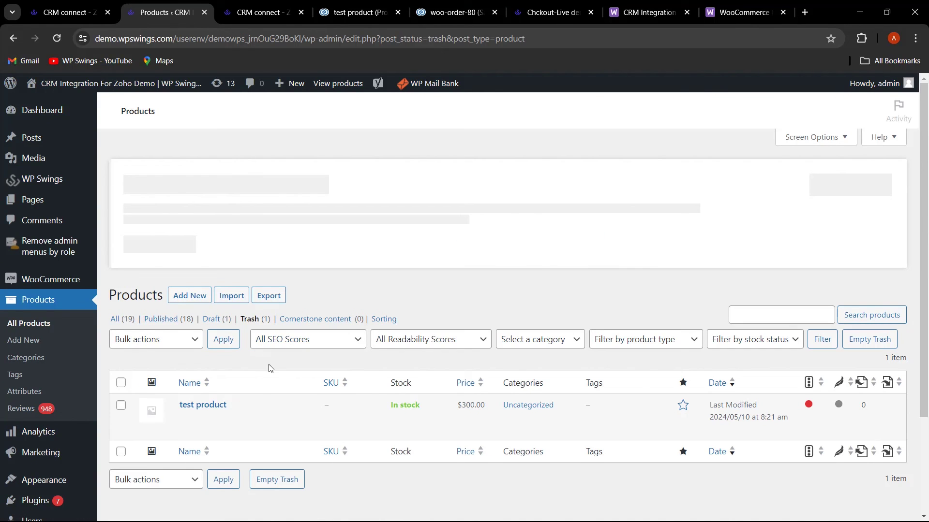
mouse_move(261, 424)
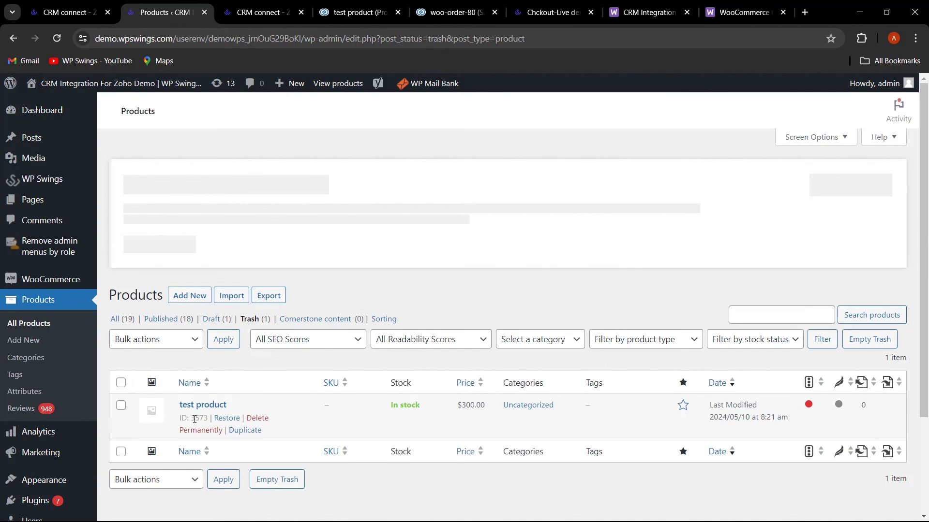
click(264, 423)
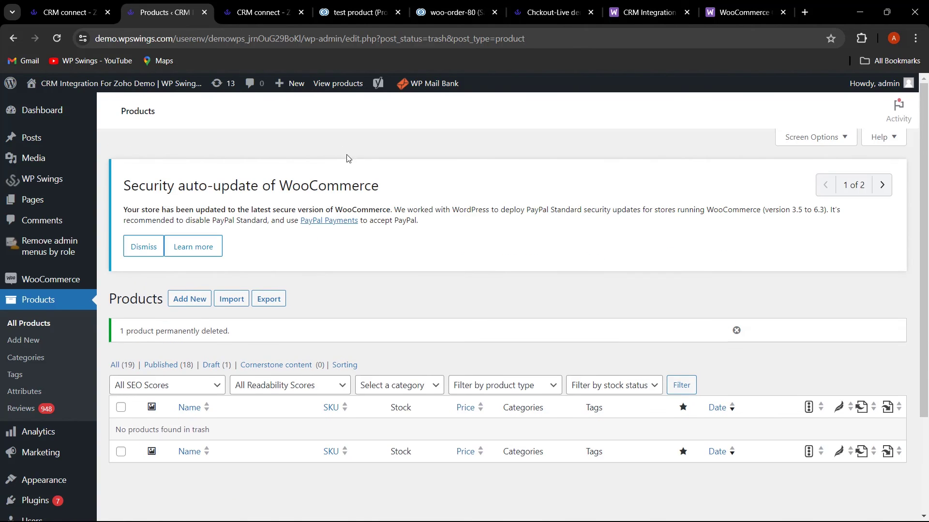
- Reload the test product's Zoho CRM record to check whether the deletion was synced
click(360, 13)
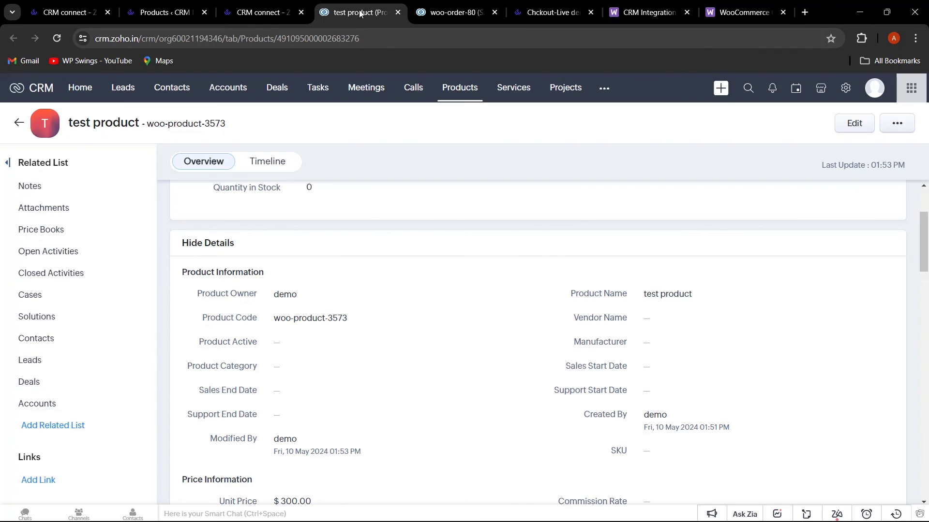
click(60, 39)
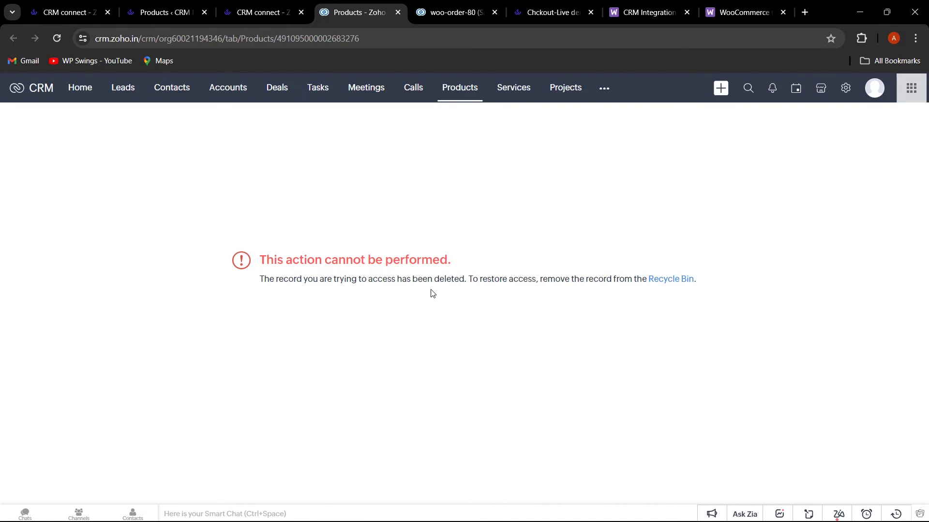
- Review the product deletion options in the plugin's settings and open the plugin's dashboard
click(85, 14)
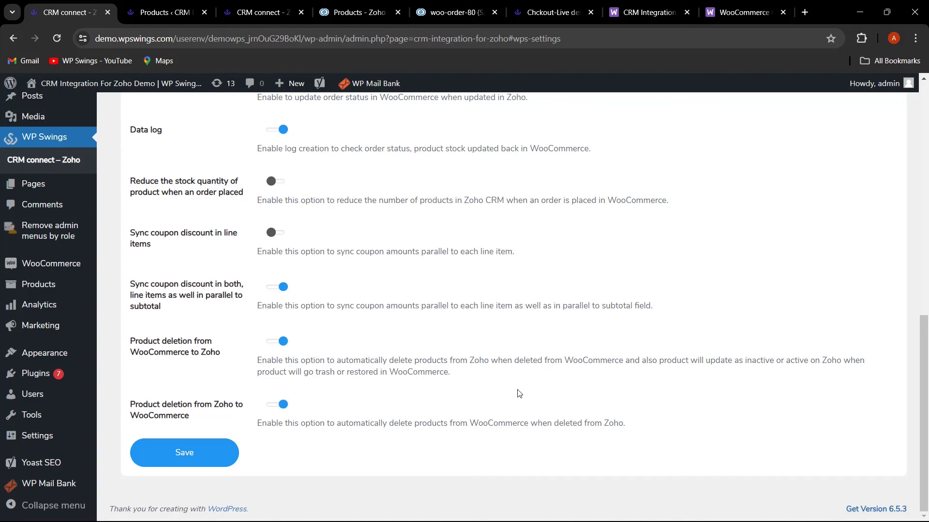
scroll(518, 393, up, 15)
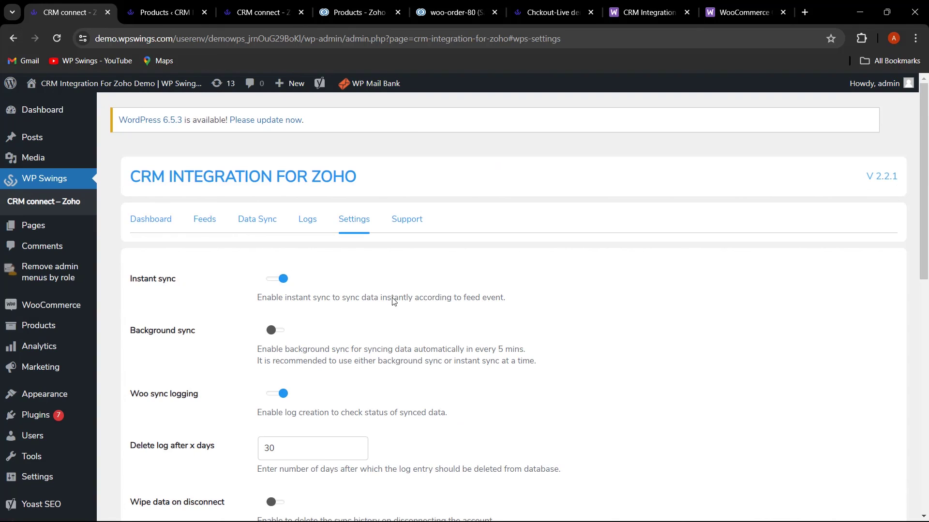
click(161, 221)
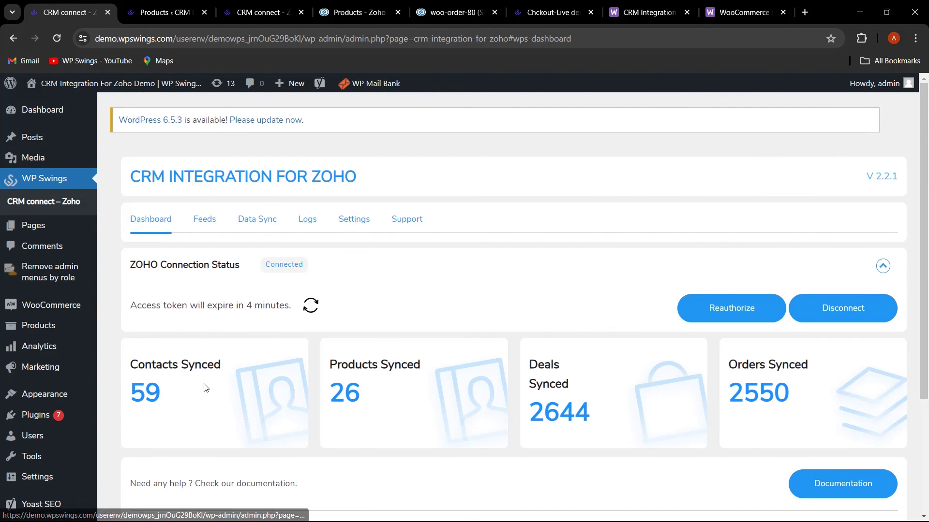